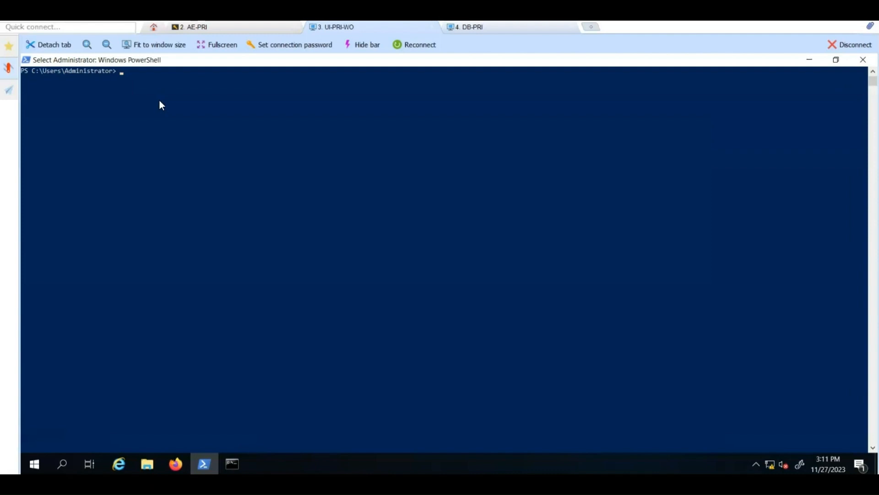
# Step: Ping eem-pri and test its port 5250 with tnc, clearing the console after each
pyautogui.write('tnc db-pri -port 1521')
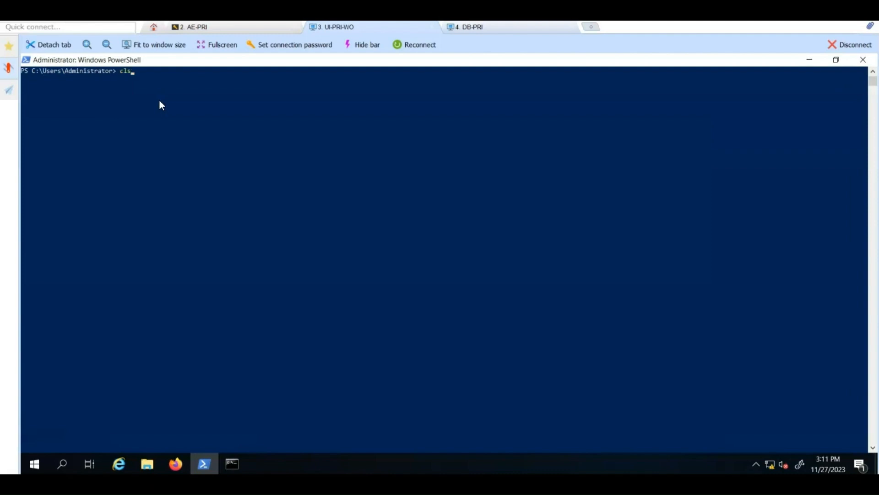
pyautogui.press('Up')
pyautogui.press('Up')
pyautogui.press('Up')
pyautogui.press('Return')
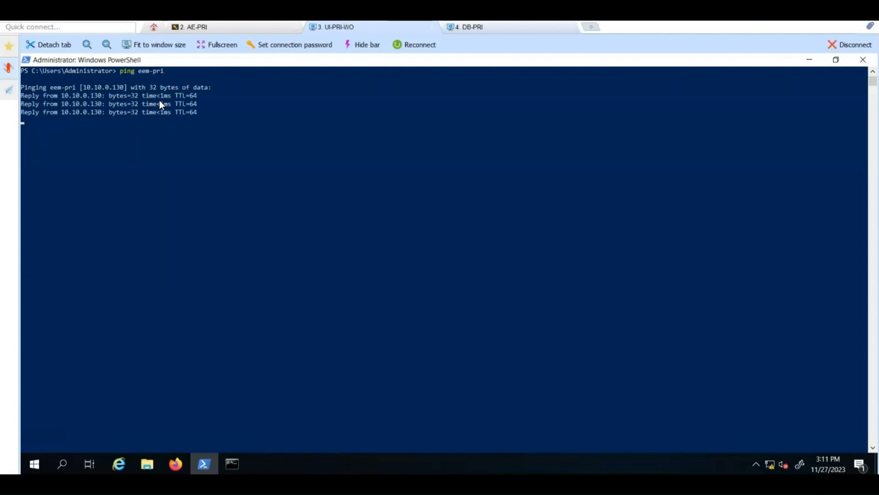
pyautogui.write('cls')
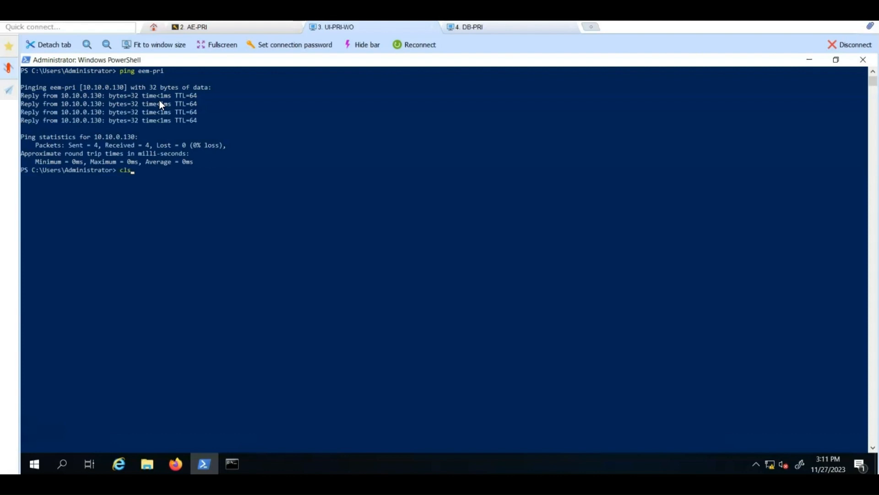
pyautogui.press('Return')
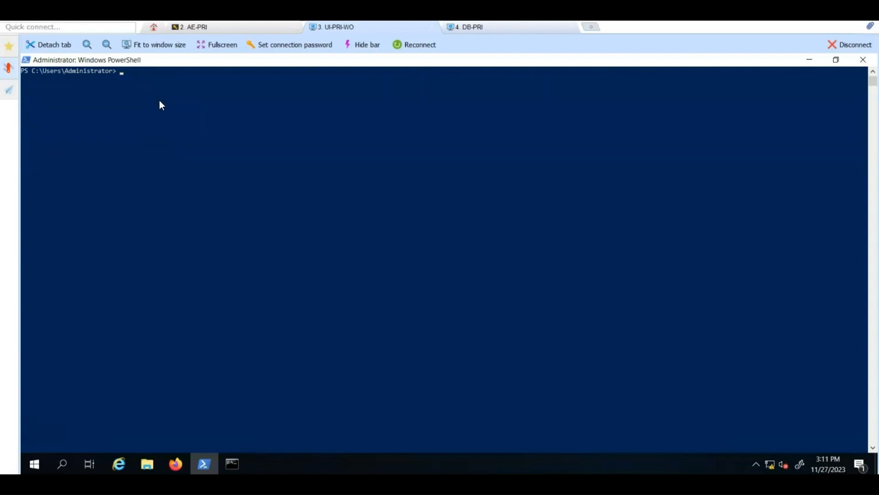
pyautogui.write('tnc eem-pri -port 5250')
pyautogui.press('Return')
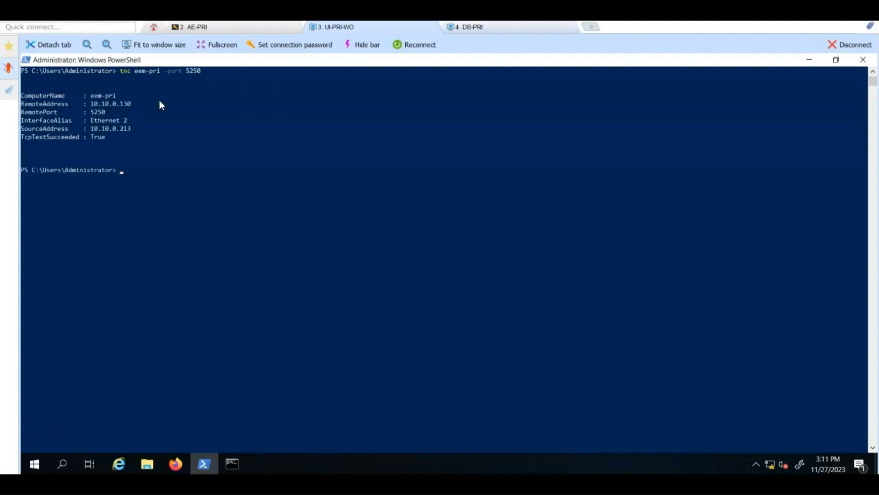
pyautogui.write('cls')
pyautogui.press('Return')
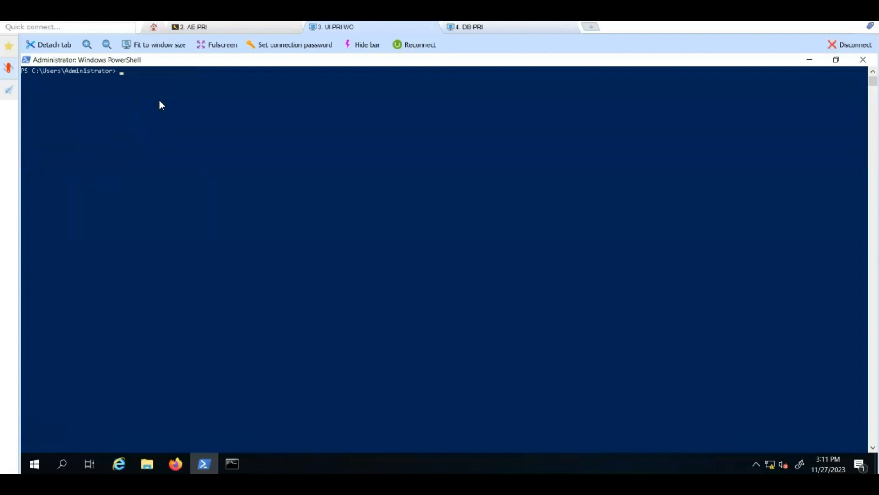
# Step: Ping db-pri and test its port 1521, clearing the console after each
pyautogui.write('ping db-pri')
pyautogui.press('Return')
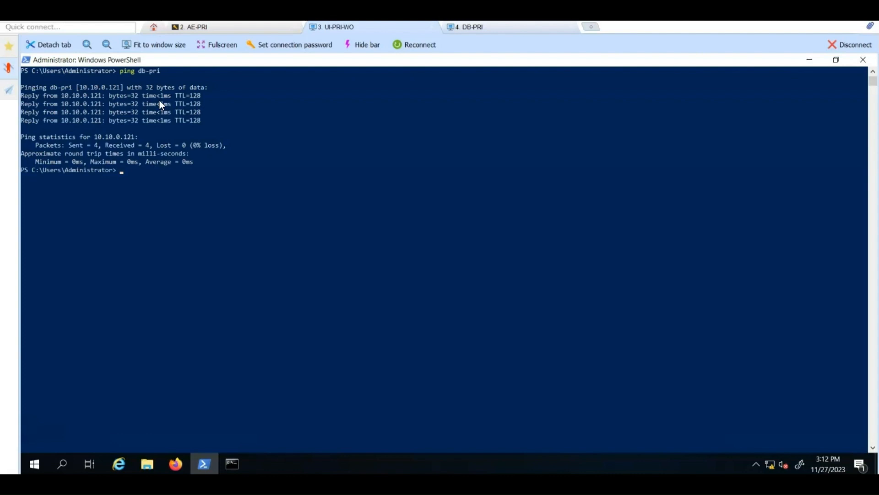
pyautogui.press('Up')
pyautogui.press('Up')
pyautogui.press('Return')
pyautogui.press('Up')
pyautogui.press('Up')
pyautogui.press('Up')
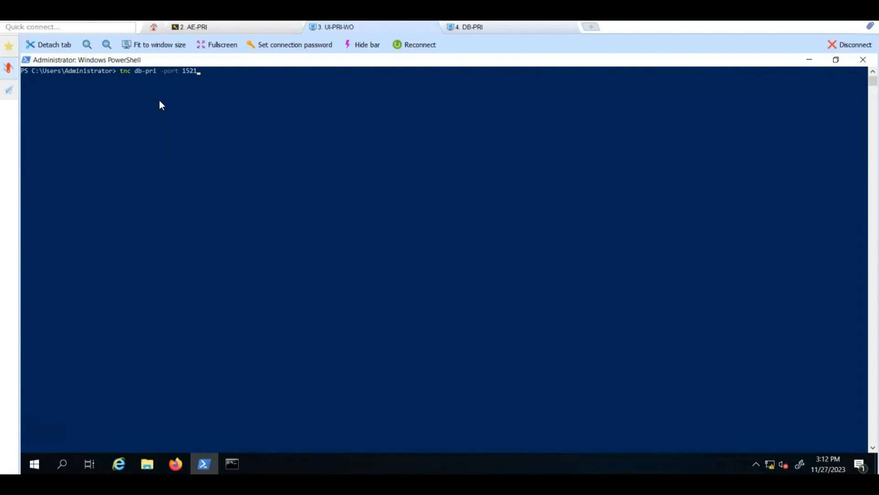
pyautogui.press('Return')
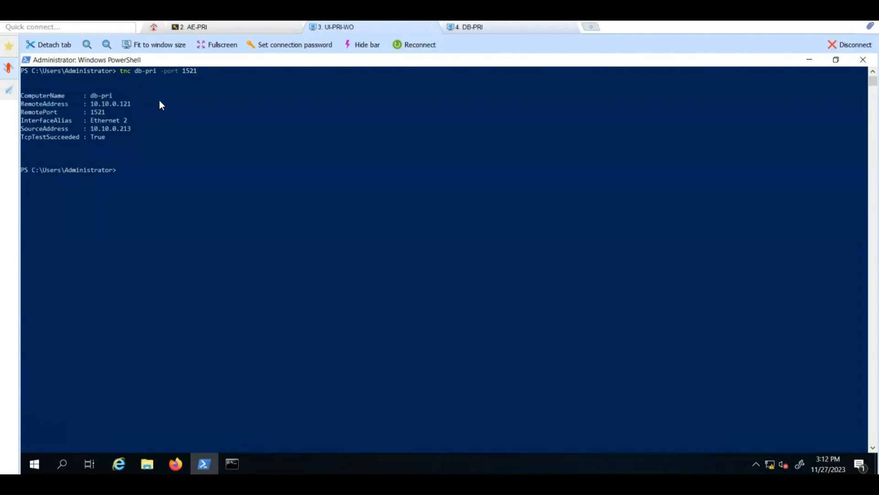
pyautogui.press('Up')
pyautogui.press('Up')
pyautogui.press('Return')
# Step: Ping ae-pri and clear the console
pyautogui.write('ping ae-pri')
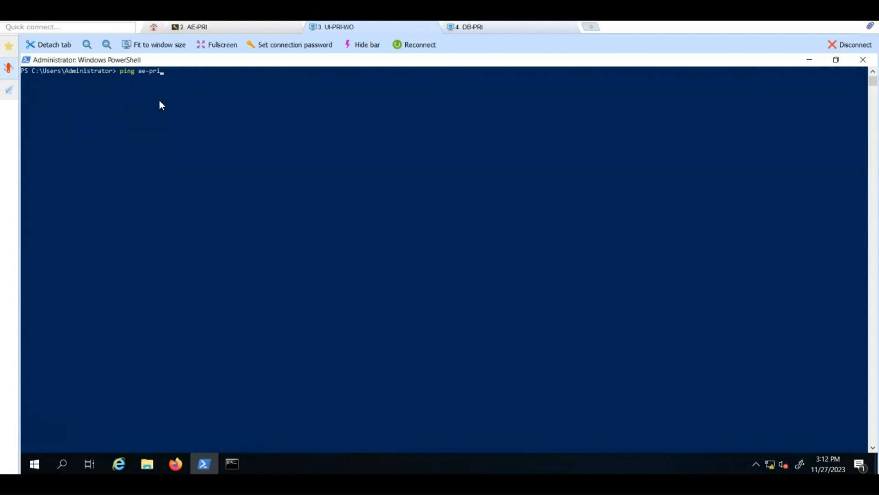
pyautogui.press('Return')
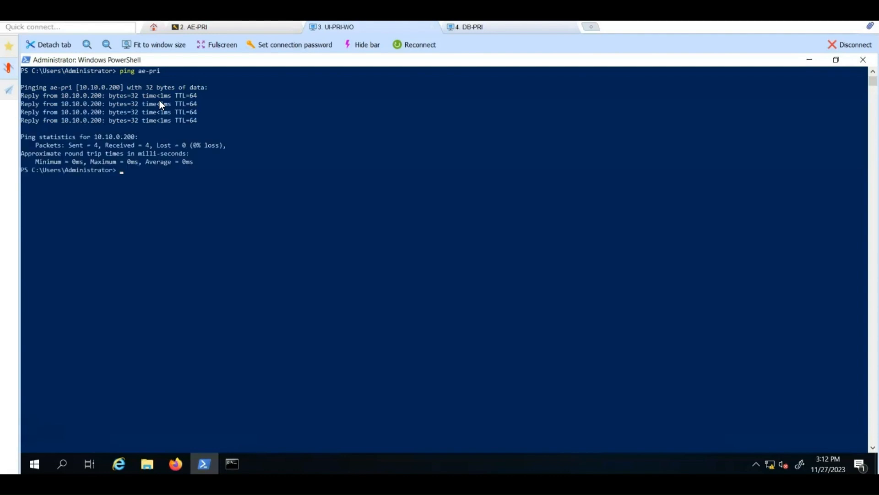
pyautogui.write('cls')
pyautogui.press('Return')
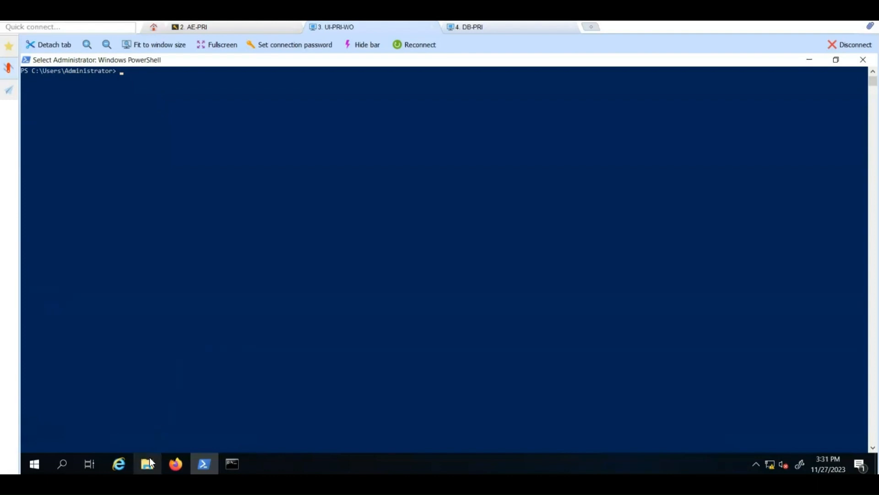
# Step: Run the install program on DVD Drive (E:) as administrator and pass the Welcome page
pyautogui.click(149, 460)
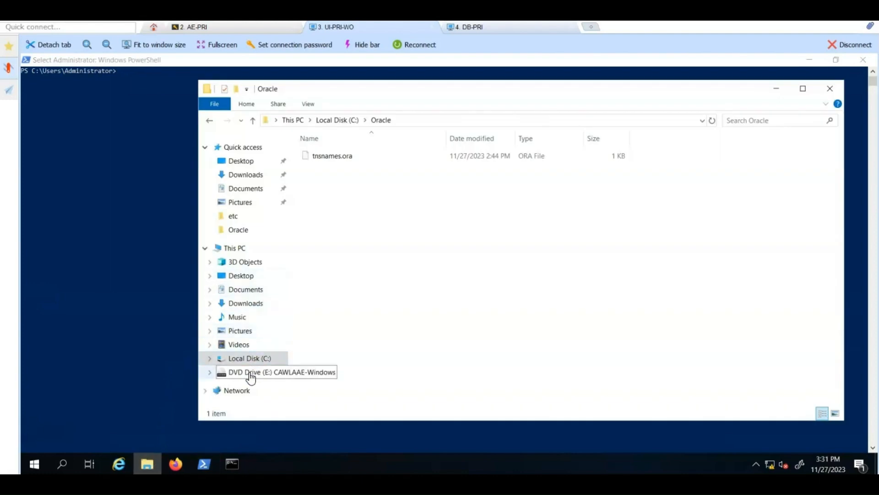
pyautogui.click(251, 375)
pyautogui.click(328, 195)
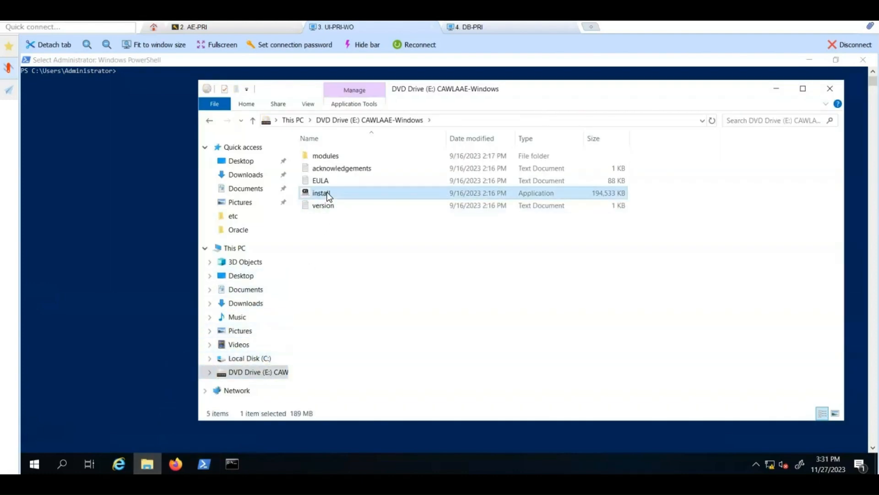
pyautogui.rightClick(329, 196)
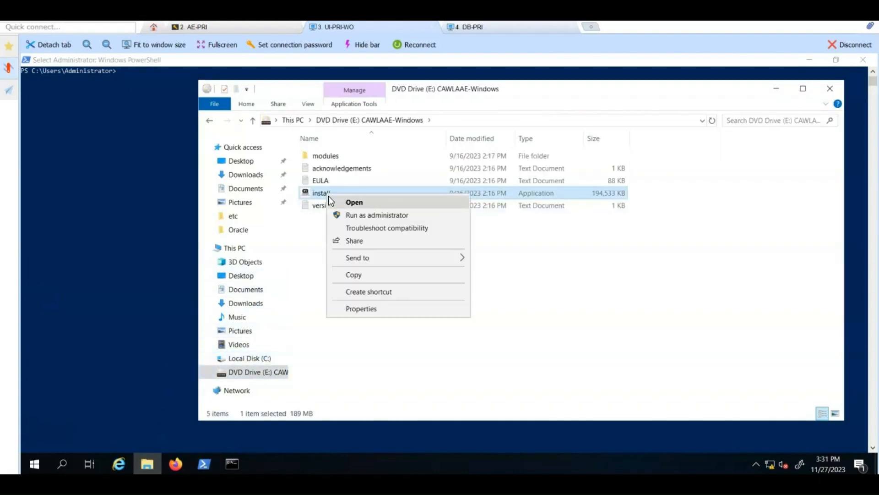
pyautogui.click(351, 214)
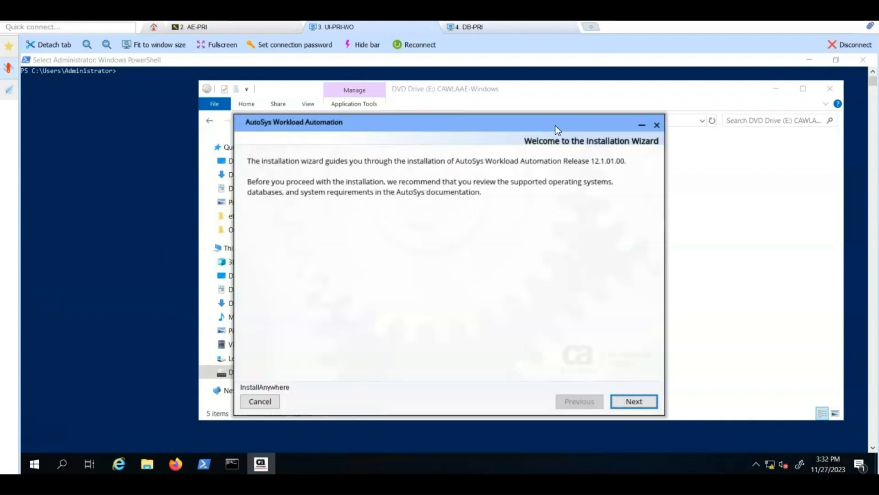
pyautogui.click(635, 402)
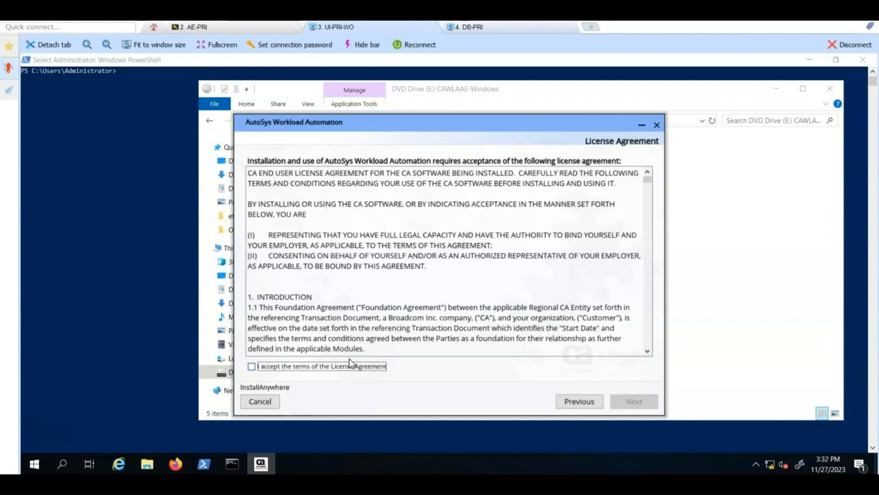
# Step: Accept the license, keep Install the product, choose Custom mode, and keep the bundled Java VM
pyautogui.click(328, 368)
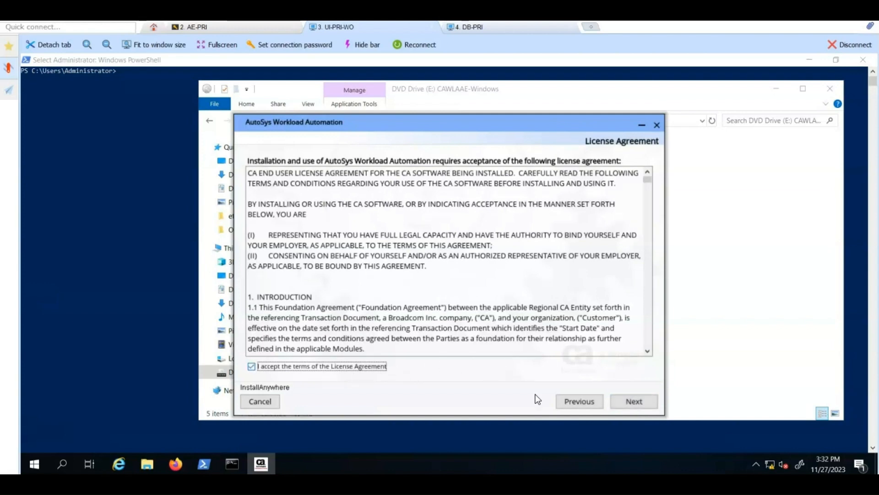
pyautogui.click(621, 397)
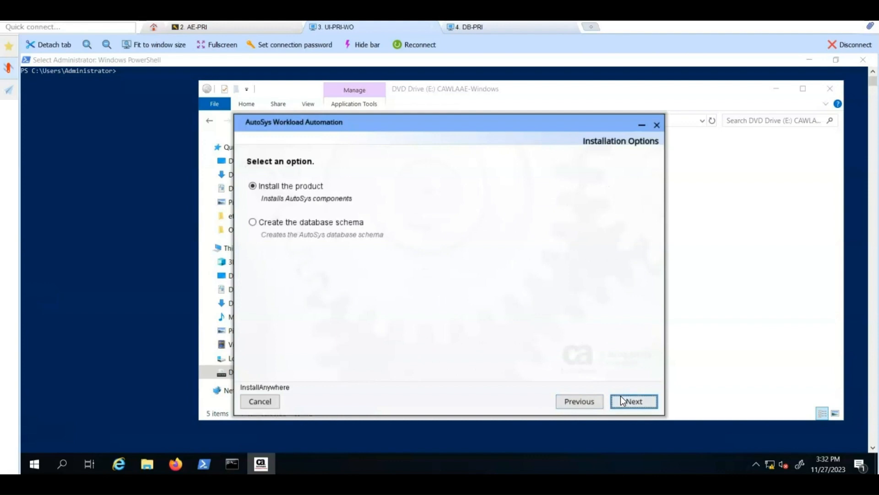
pyautogui.click(623, 398)
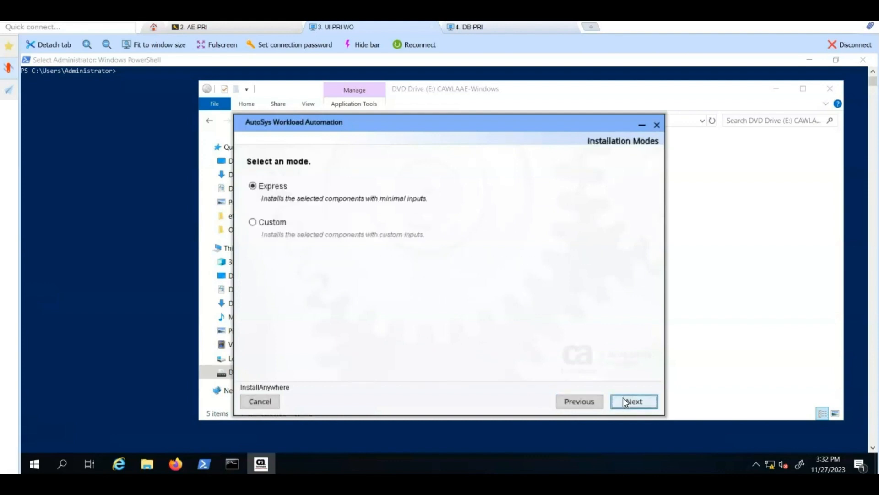
pyautogui.click(271, 221)
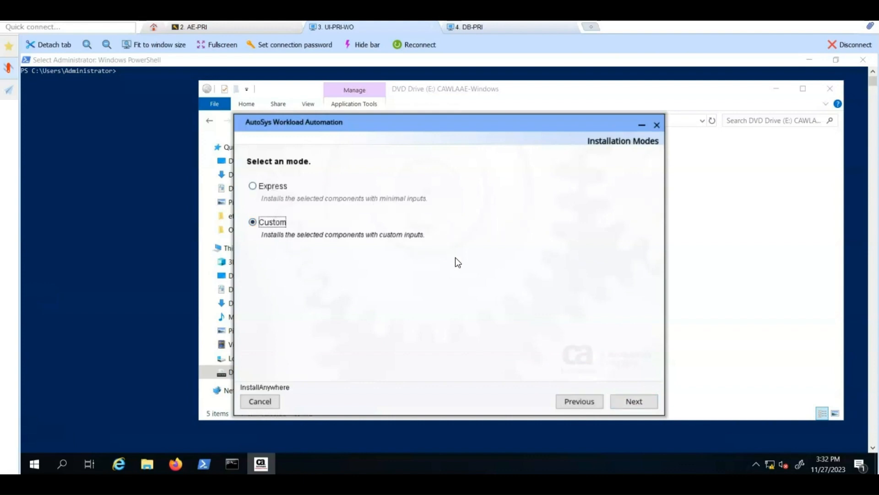
pyautogui.click(641, 403)
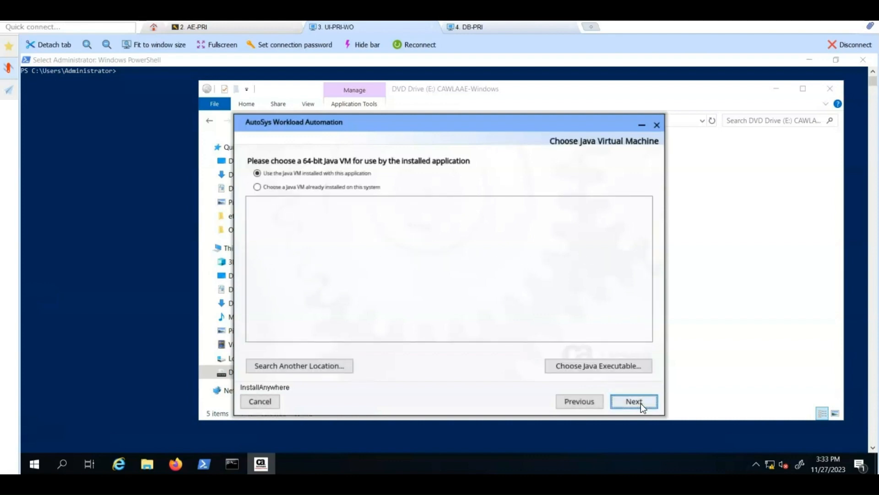
pyautogui.click(641, 403)
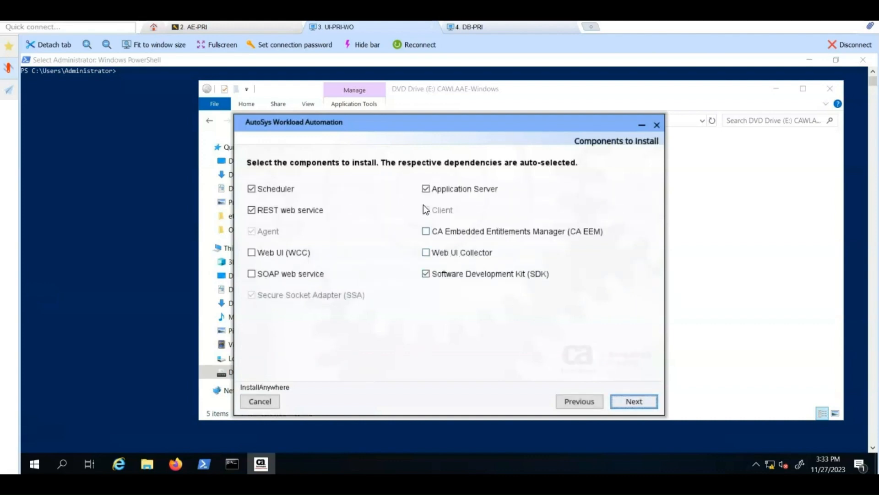
# Step: Deselect Scheduler, REST web service, Agent, Application Server, Client, SDK and SSA; select Web UI (WCC)
pyautogui.click(280, 191)
pyautogui.click(260, 212)
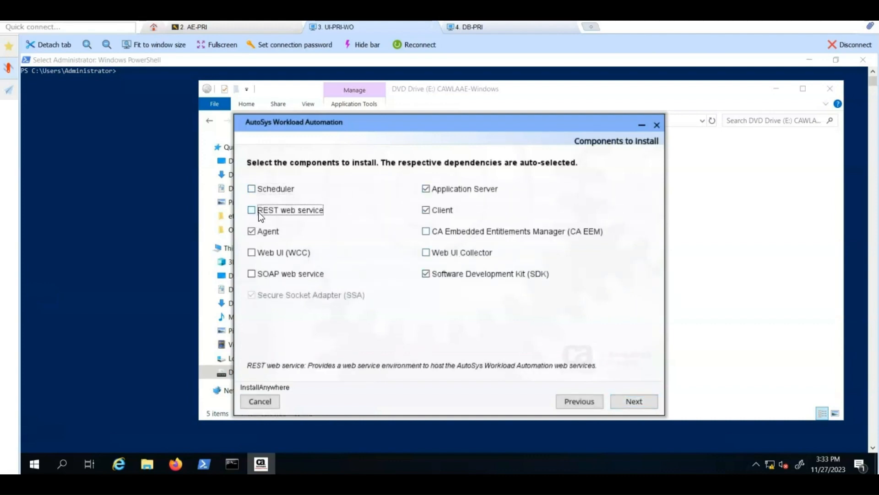
pyautogui.click(265, 232)
pyautogui.click(436, 194)
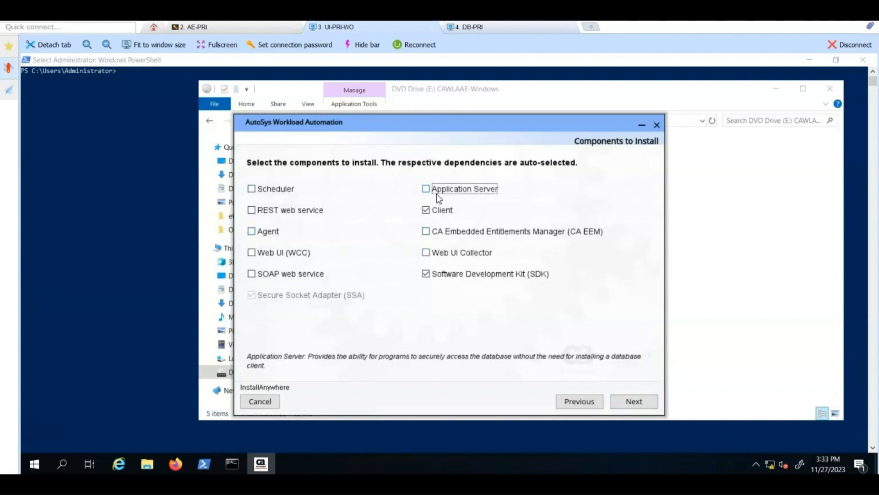
pyautogui.click(433, 209)
pyautogui.click(425, 275)
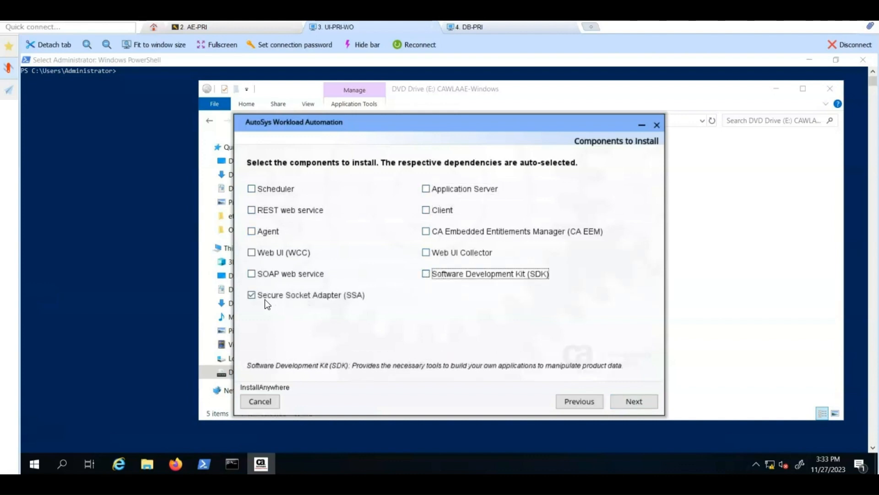
pyautogui.click(251, 297)
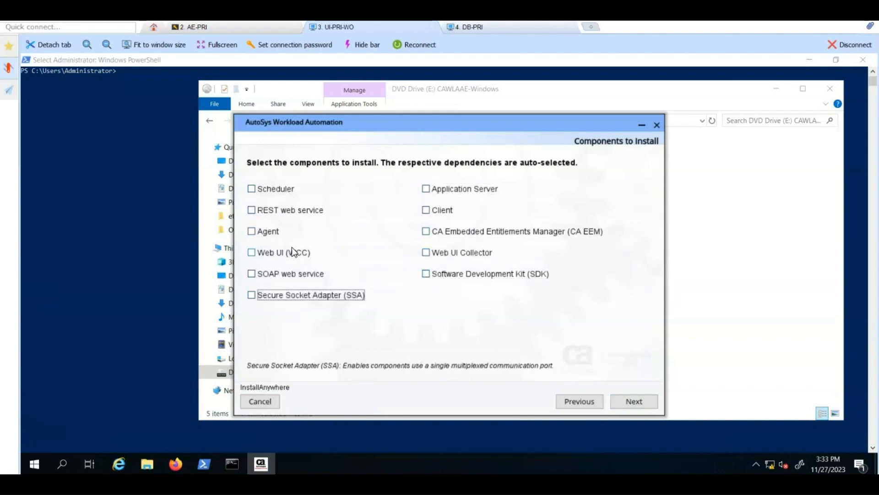
pyautogui.click(254, 252)
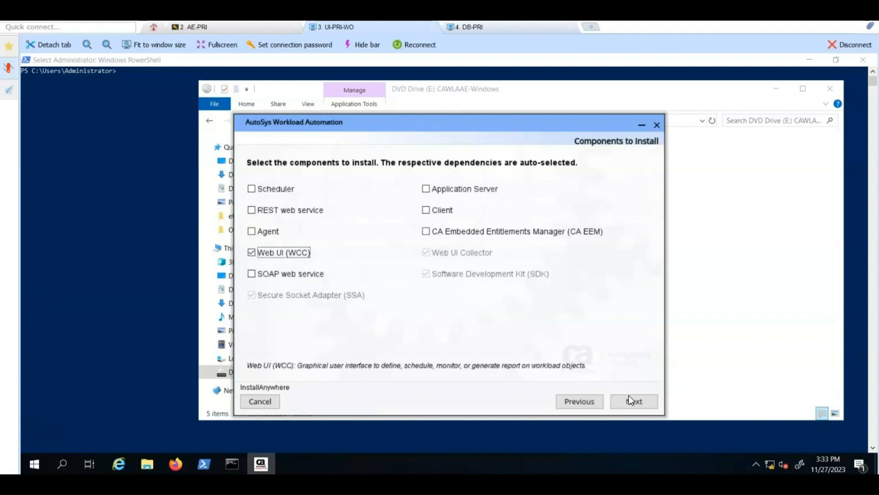
pyautogui.click(640, 405)
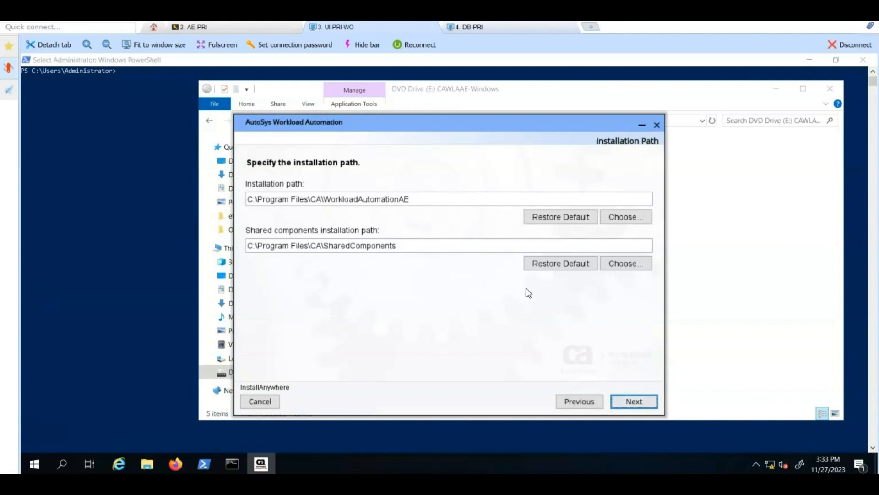
# Step: Keep default paths and FIPS off, then choose Oracle database with Oracle Managed Files (OMF) storage
pyautogui.click(640, 403)
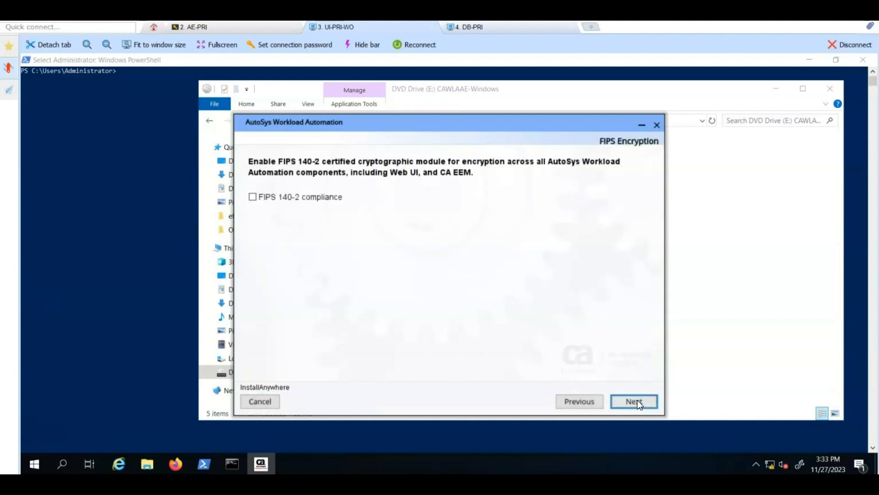
pyautogui.click(634, 402)
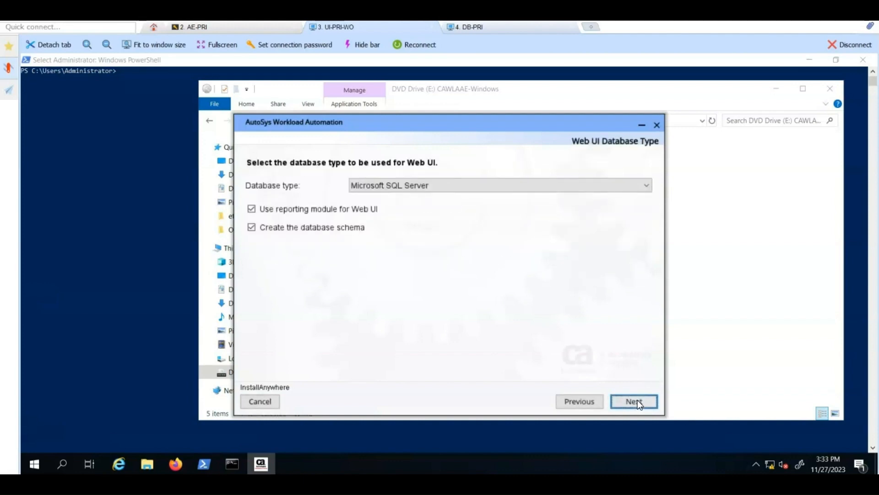
pyautogui.click(647, 186)
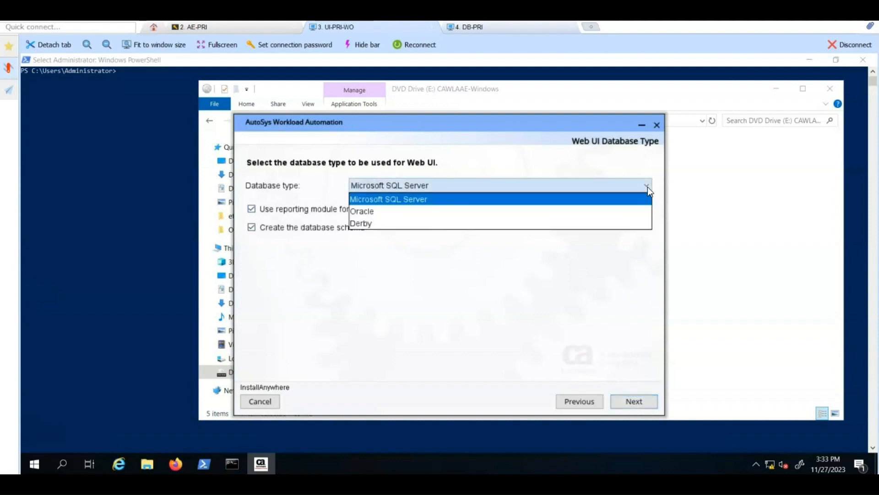
pyautogui.click(383, 212)
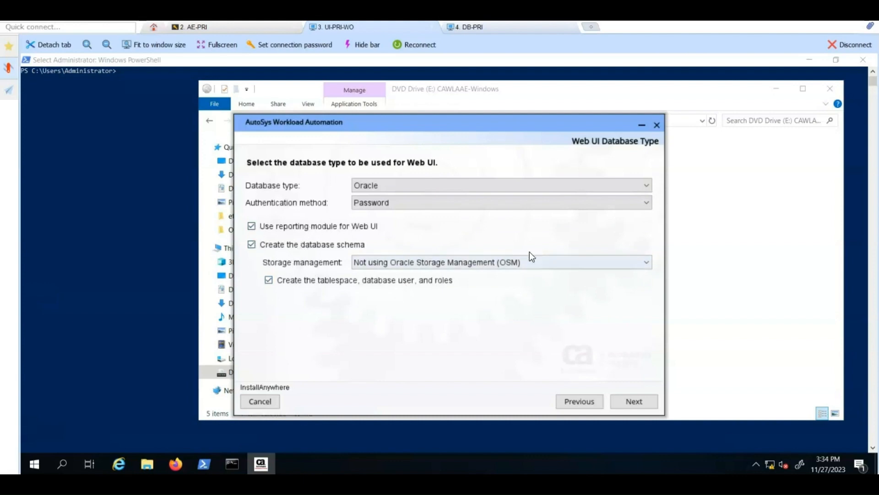
pyautogui.click(647, 261)
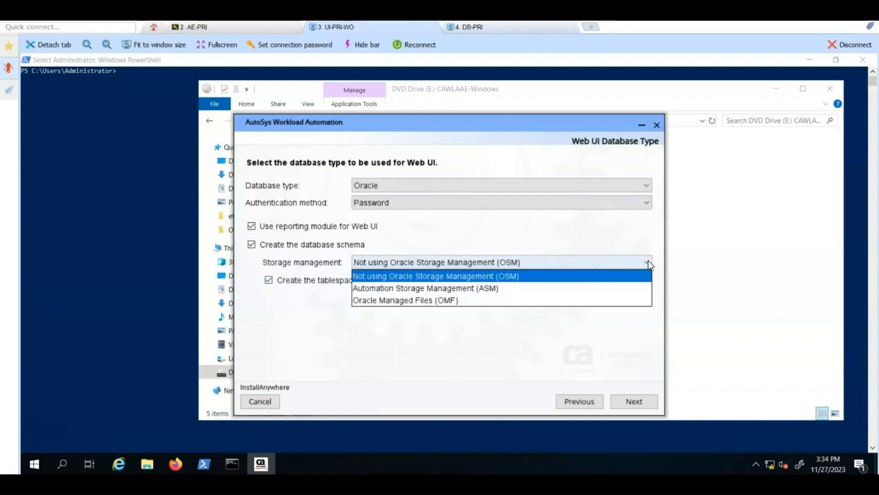
pyautogui.click(435, 301)
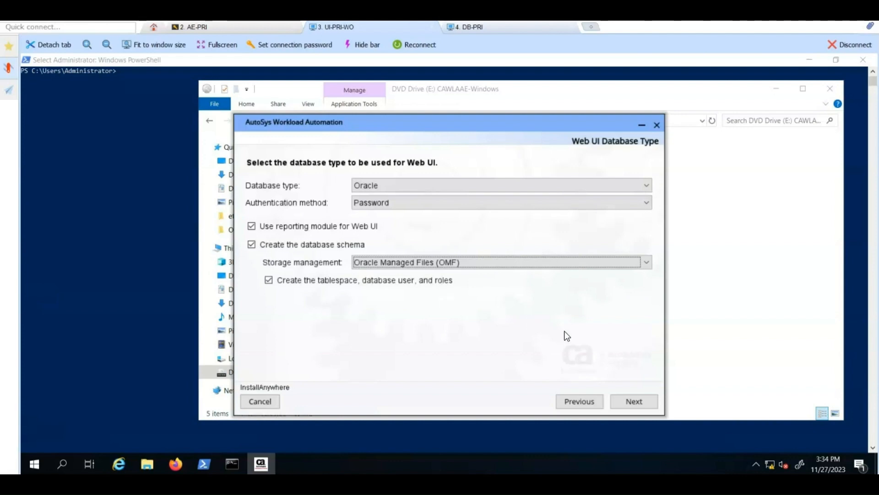
pyautogui.click(635, 401)
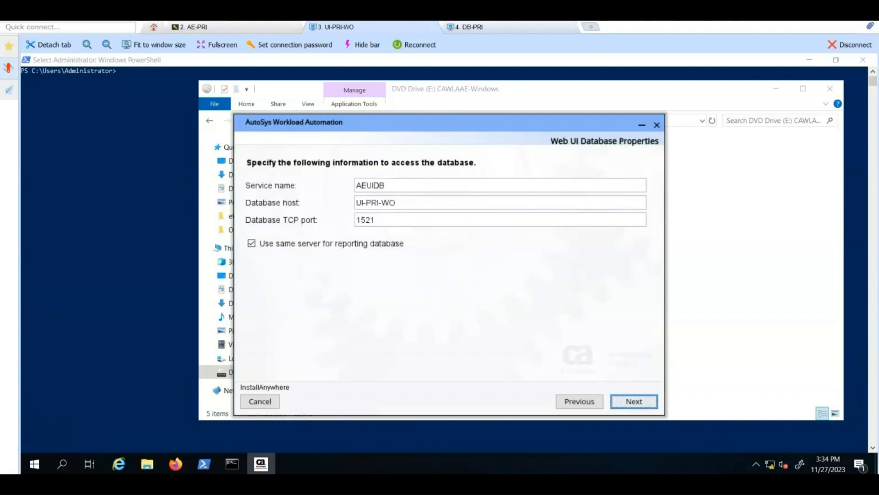
# Step: Set service name UI121DBW and host DB-PRI, and use a separate reporting database server
pyautogui.click(394, 187)
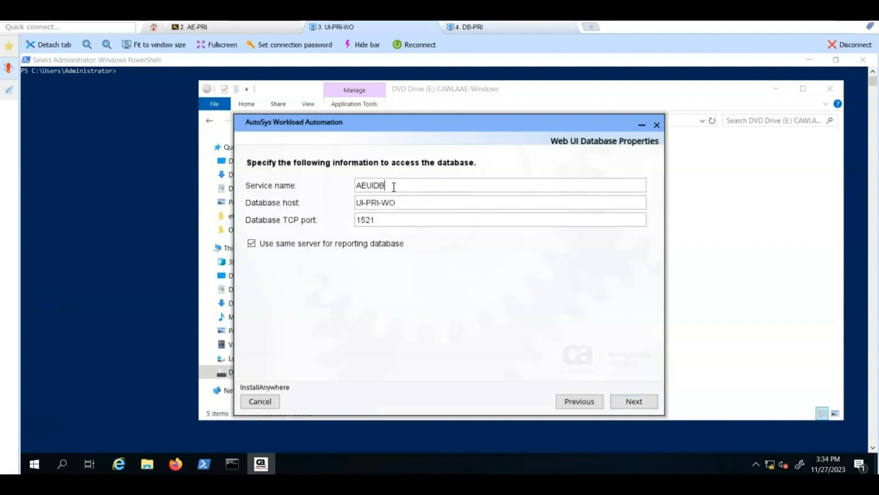
pyautogui.press('BackSpace')
pyautogui.press('BackSpace')
pyautogui.press('BackSpace')
pyautogui.press('BackSpace')
pyautogui.press('BackSpace')
pyautogui.press('BackSpace')
pyautogui.write('UI121DBW')
pyautogui.press('BackSpace')
pyautogui.press('BackSpace')
pyautogui.press('BackSpace')
pyautogui.press('BackSpace')
pyautogui.press('BackSpace')
pyautogui.press('BackSpace')
pyautogui.press('BackSpace')
pyautogui.press('BackSpace')
pyautogui.press('BackSpace')
pyautogui.write('DB-PRI')
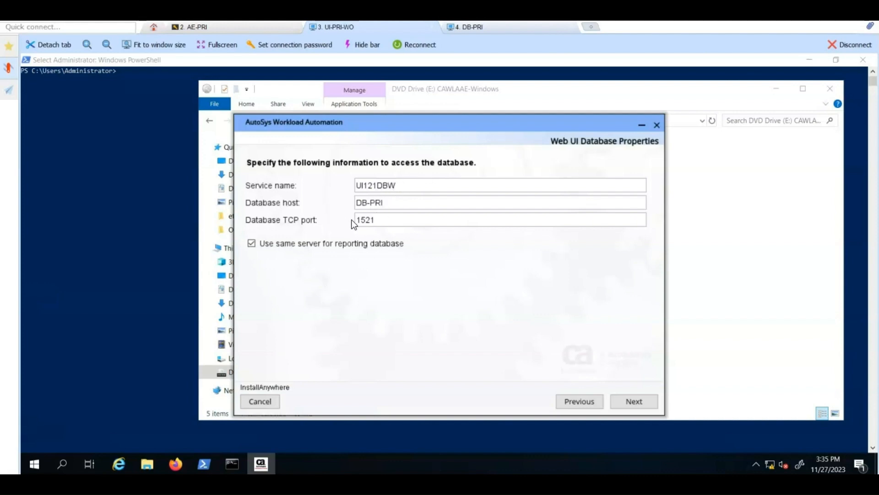
pyautogui.click(253, 242)
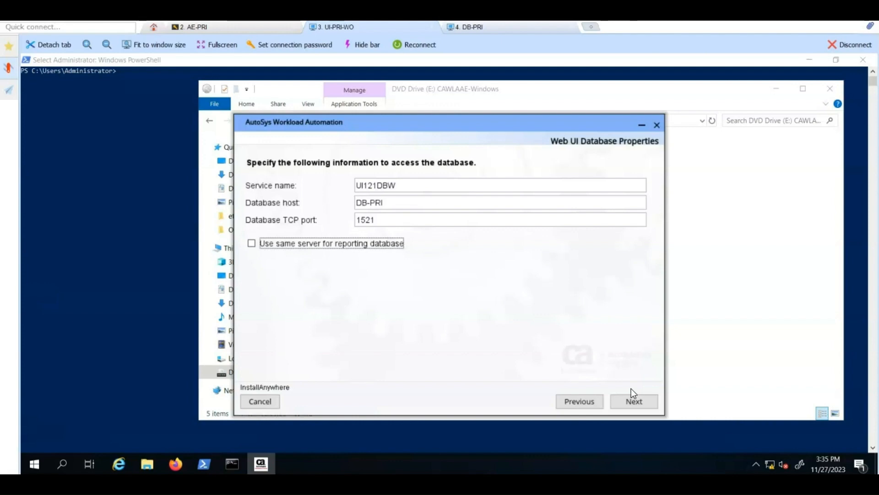
pyautogui.click(634, 400)
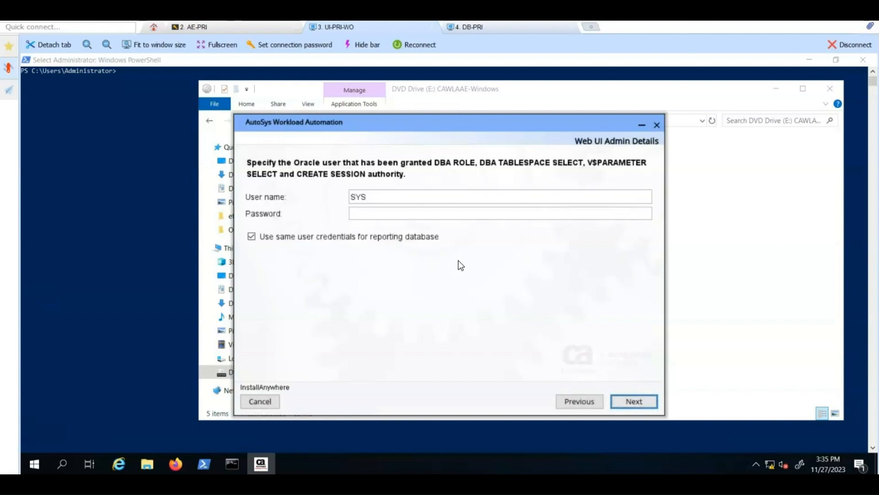
# Step: Enter the SYS admin user's password on the Web UI Admin Details page
pyautogui.click(376, 212)
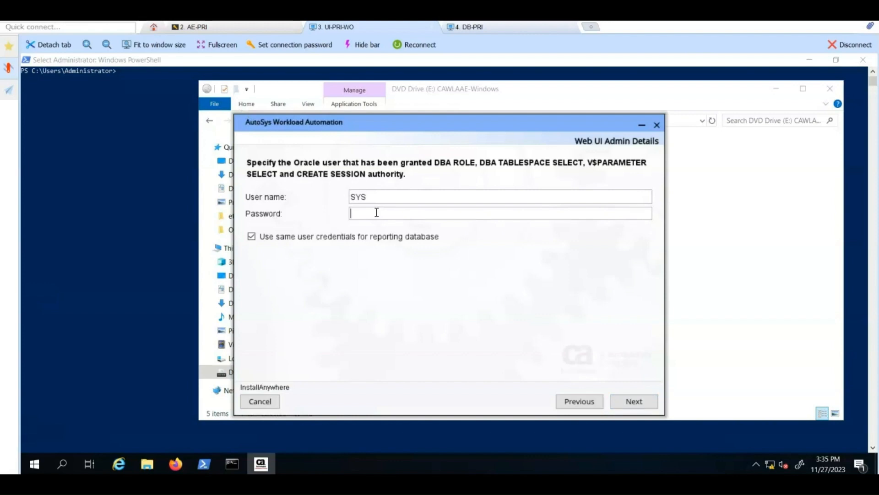
pyautogui.write('•••••••••••')
# Step: Enter and confirm the wccadmin schema owner password, then accept the WCC_DATA tablespace
pyautogui.click(627, 398)
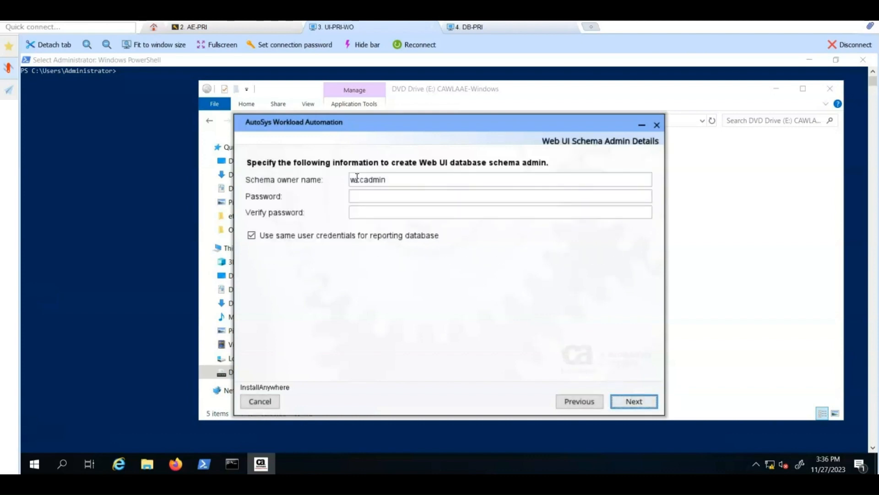
pyautogui.click(424, 196)
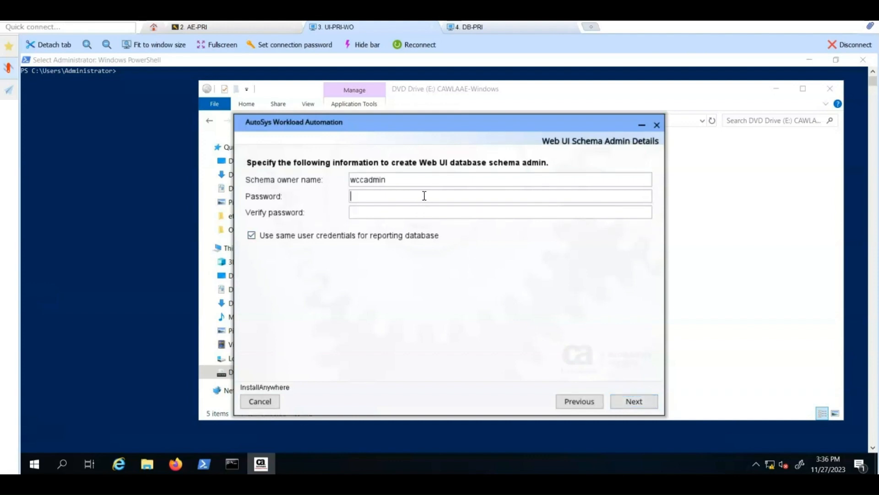
pyautogui.write('********')
pyautogui.press('Tab')
pyautogui.write('********')
pyautogui.click(628, 401)
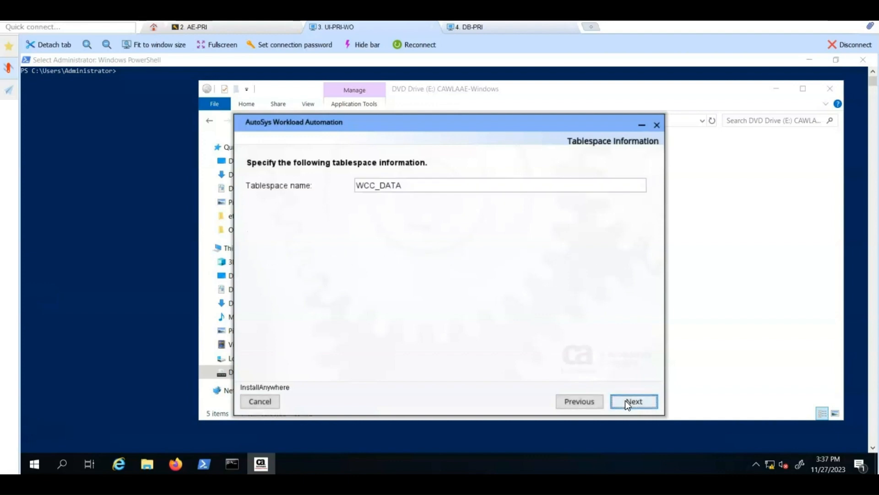
pyautogui.click(625, 400)
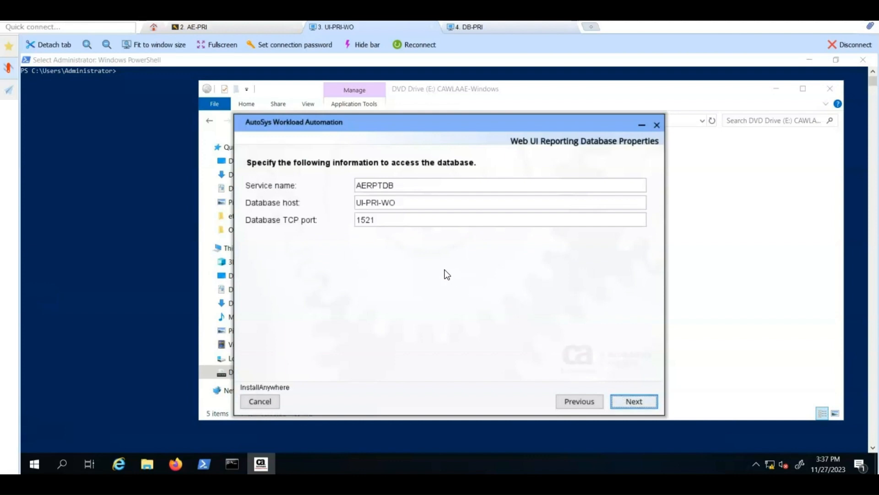
# Step: Change the reporting database service name from AERPTDB to UI121RTW and host to DB-PRI
pyautogui.click(398, 183)
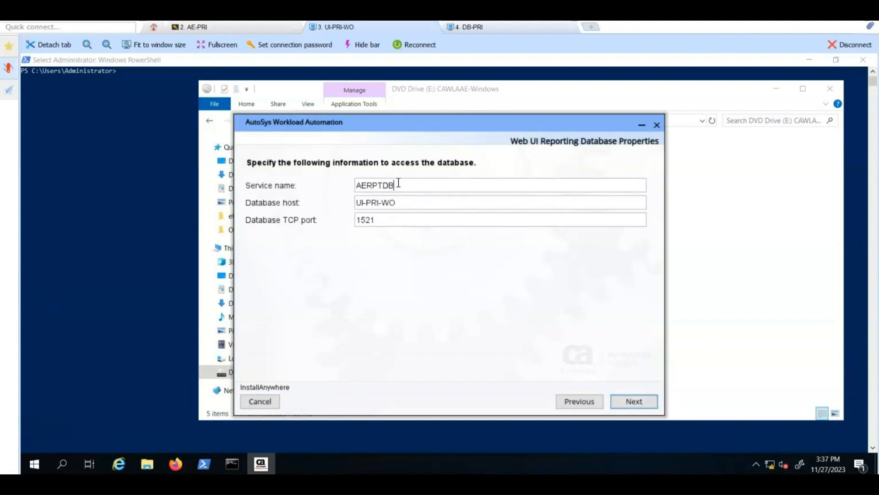
pyautogui.moveTo(398, 183); pyautogui.dragTo(351, 192)
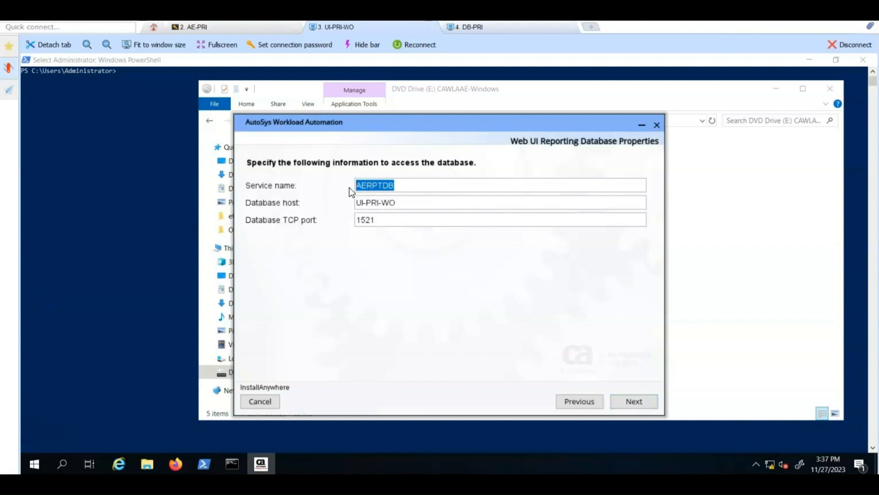
pyautogui.write('UI121RTW')
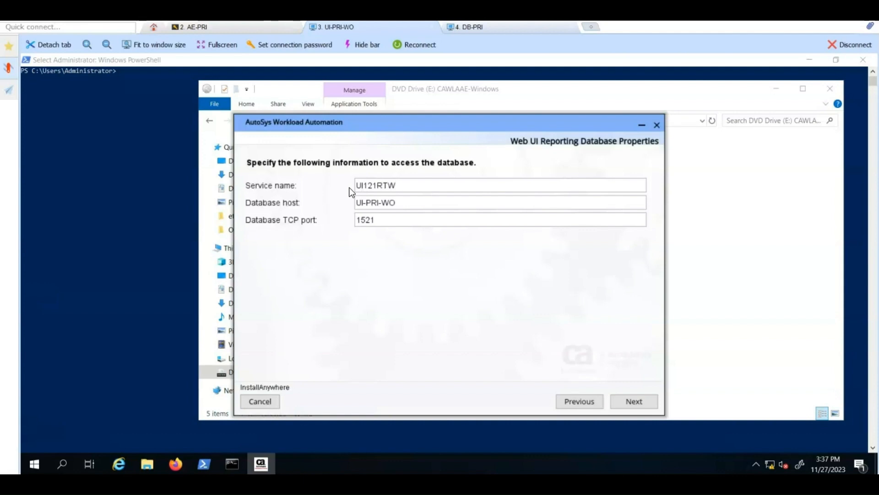
pyautogui.press('Tab')
pyautogui.press('BackSpace')
pyautogui.press('BackSpace')
pyautogui.press('BackSpace')
pyautogui.press('BackSpace')
pyautogui.press('BackSpace')
pyautogui.press('BackSpace')
pyautogui.press('BackSpace')
pyautogui.press('BackSpace')
pyautogui.press('BackSpace')
pyautogui.write('DB-PRI')
pyautogui.click(633, 397)
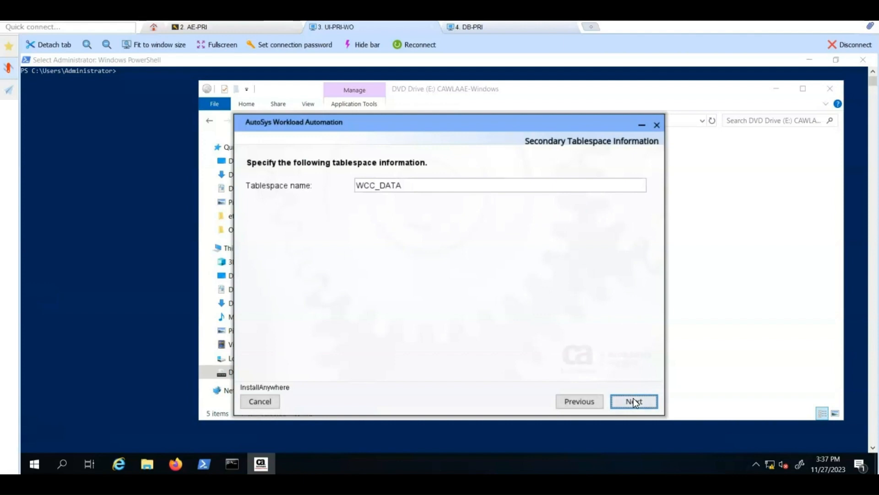
# Step: Keep the WCC_DATA secondary tablespace and enter the wcc database user's password
pyautogui.click(633, 397)
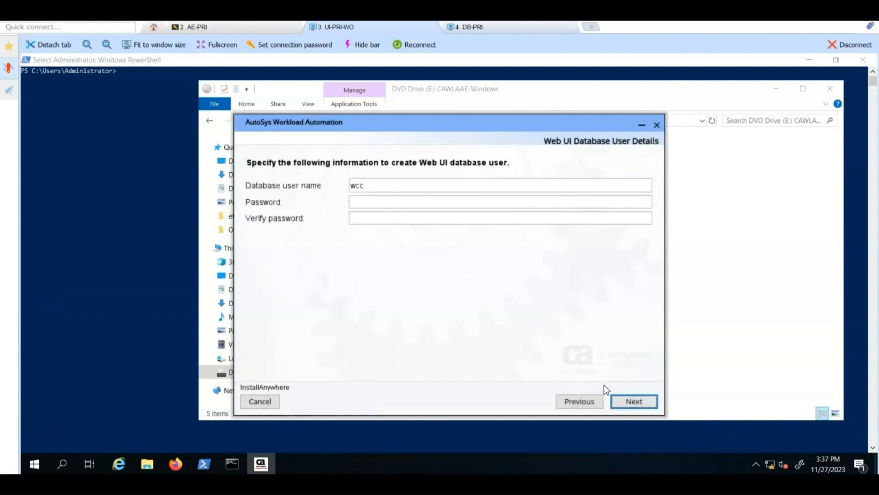
pyautogui.click(364, 198)
pyautogui.write('********')
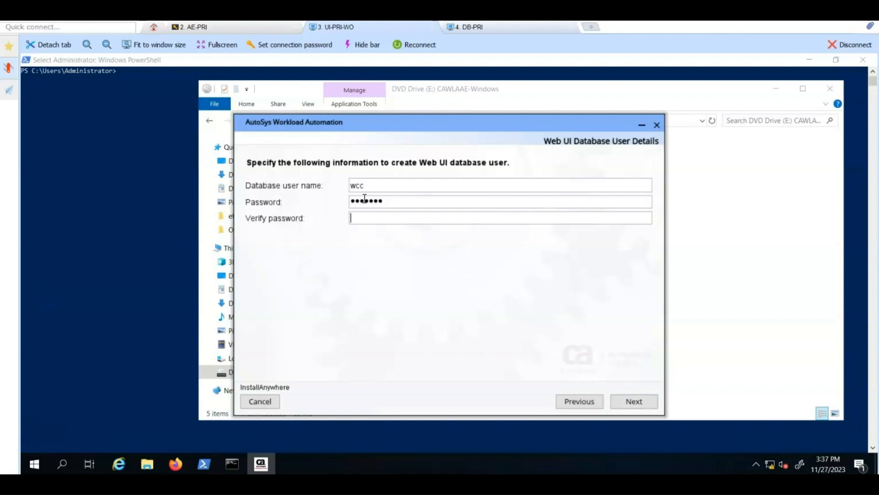
pyautogui.write('*******')
pyautogui.click(638, 402)
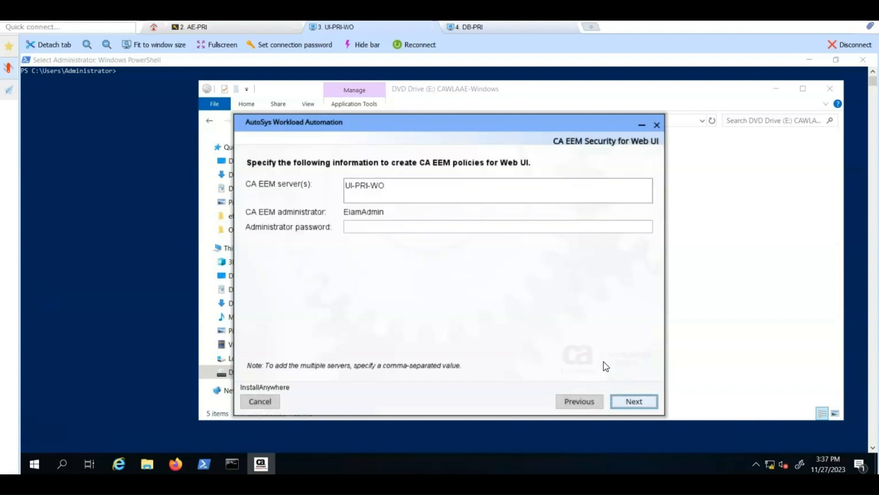
# Step: Set the CA EEM server to eem-pri and enter its administrator password
pyautogui.tripleClick(403, 185)
pyautogui.press('BackSpace')
pyautogui.write('eem-')
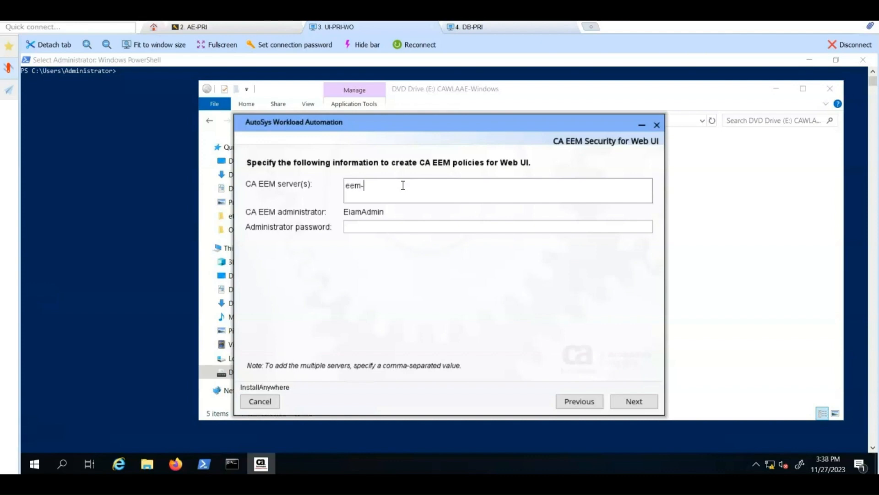
pyautogui.write('pri')
pyautogui.press('Tab')
pyautogui.write('•')
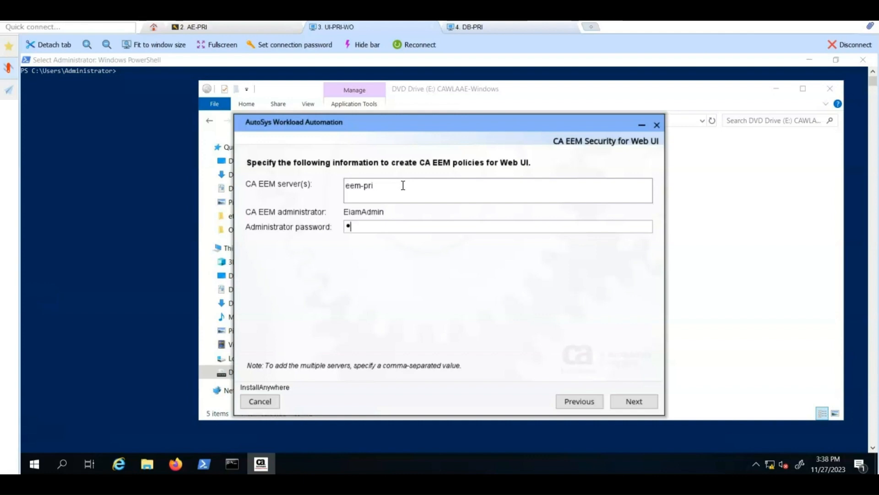
pyautogui.write('•••••••••')
# Step: Accept the CA EEM security, Web UI port and services startup defaults to reach the Pre-Installation Summary
pyautogui.click(630, 403)
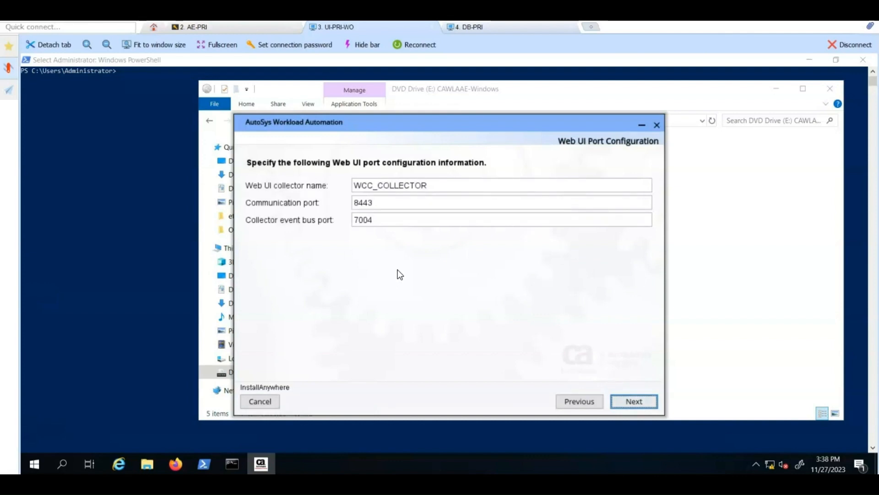
pyautogui.click(635, 398)
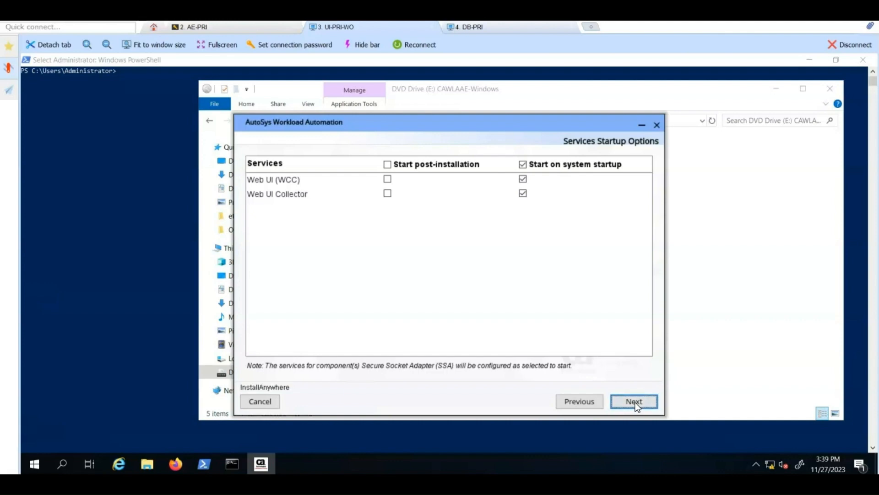
pyautogui.click(636, 402)
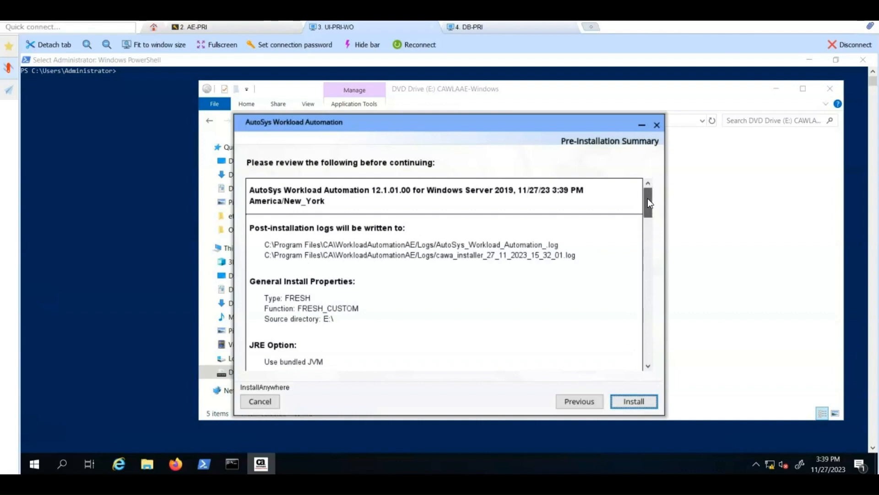
# Step: Review the FRESH_CUSTOM 12.1.01.00 Web UI and CA SSA summary, then start the installation
pyautogui.scroll(-1, 647, 199)
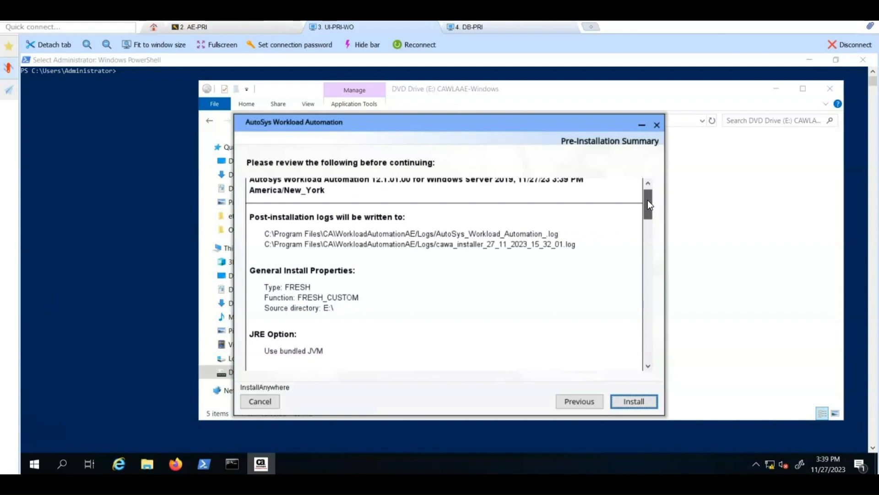
pyautogui.moveTo(648, 199); pyautogui.dragTo(664, 342)
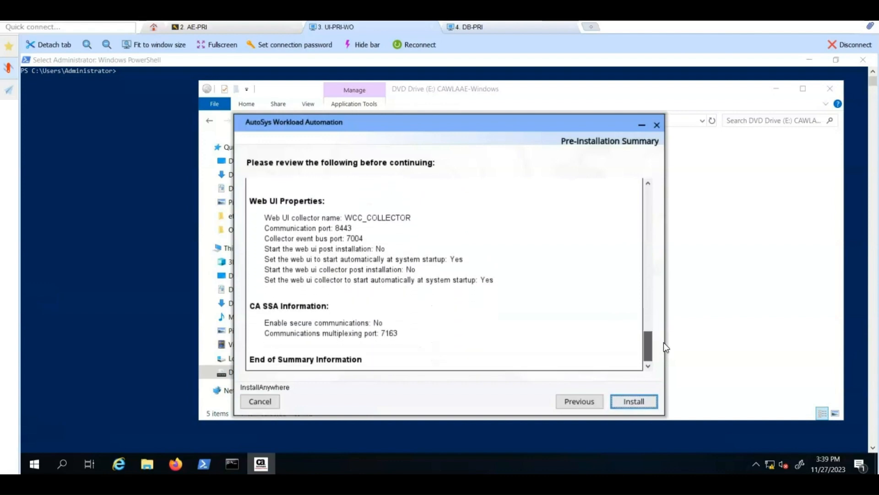
pyautogui.click(633, 399)
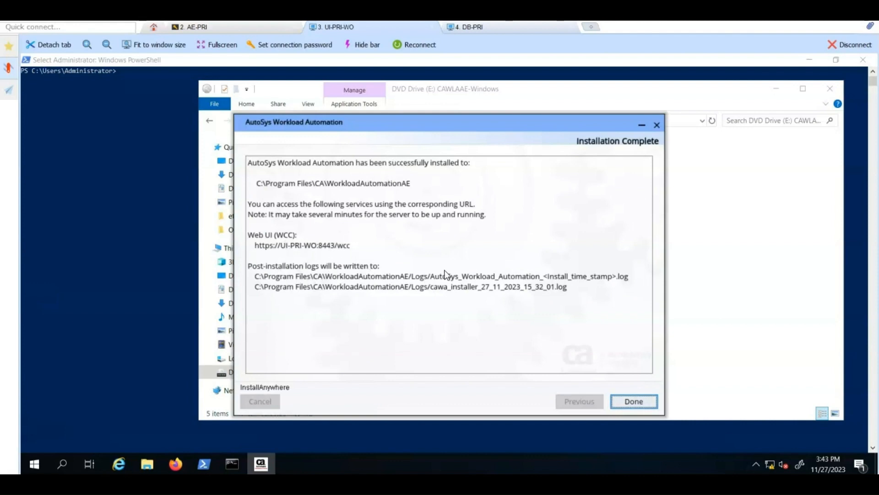
# Step: Dismiss the Installation Complete screen and close the WorkloadAutomationAE Logs folder window
pyautogui.click(639, 401)
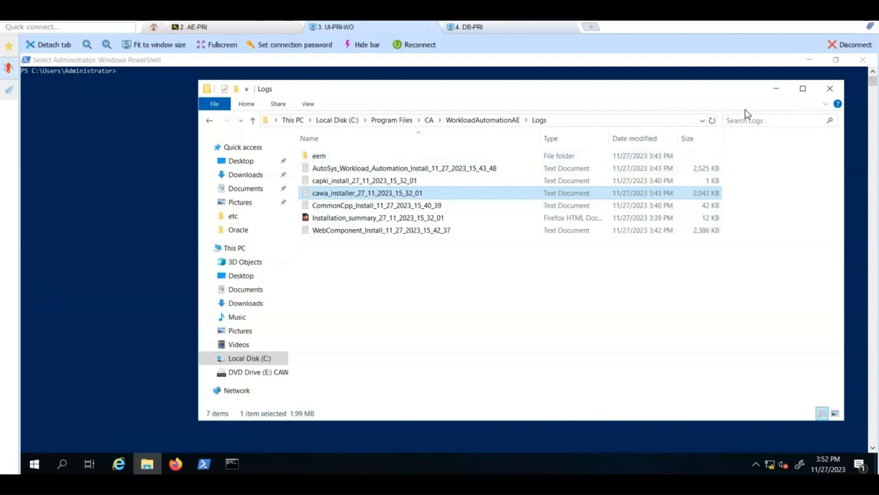
pyautogui.click(823, 92)
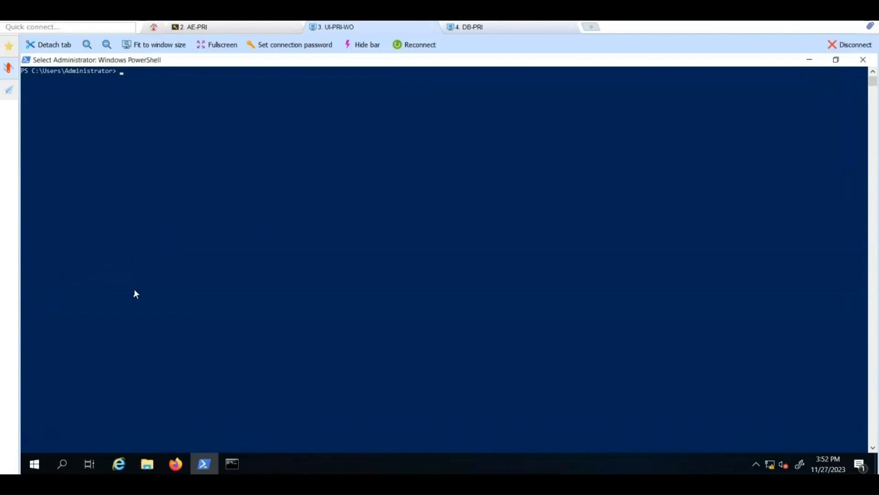
# Step: Launch the Windows Services app by searching Start for 'service'
pyautogui.click(35, 463)
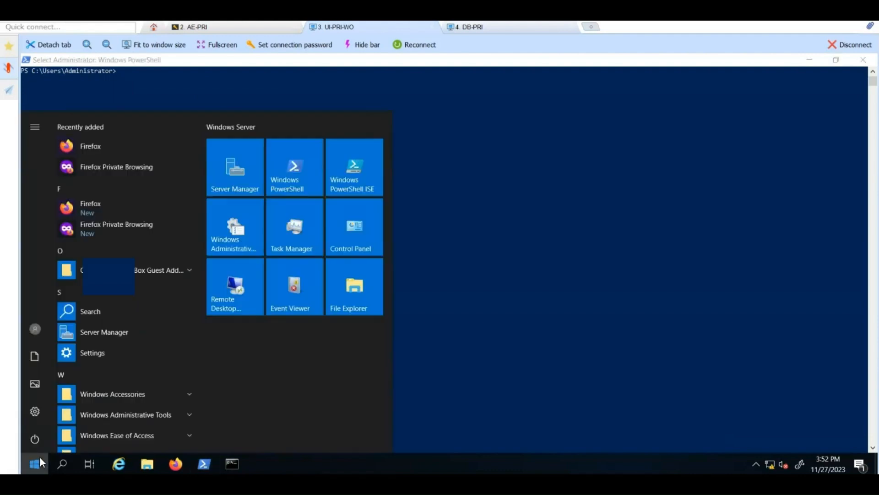
pyautogui.click(153, 311)
pyautogui.write('service')
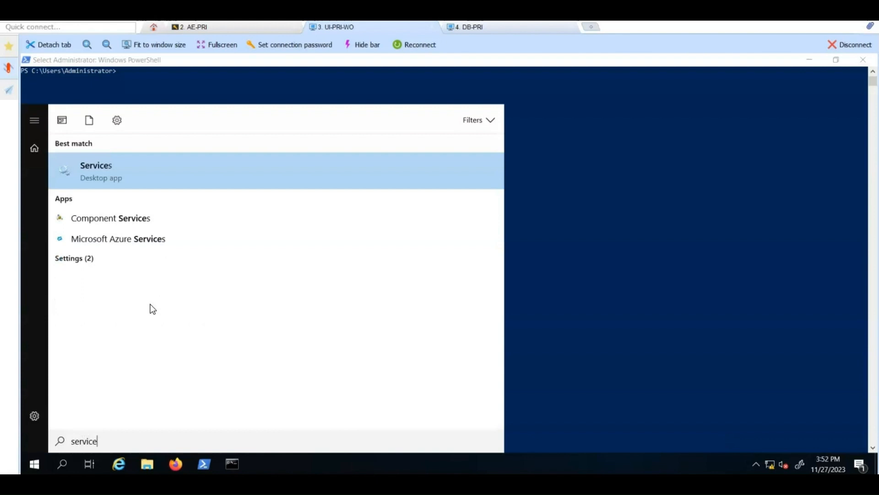
pyautogui.press('Return')
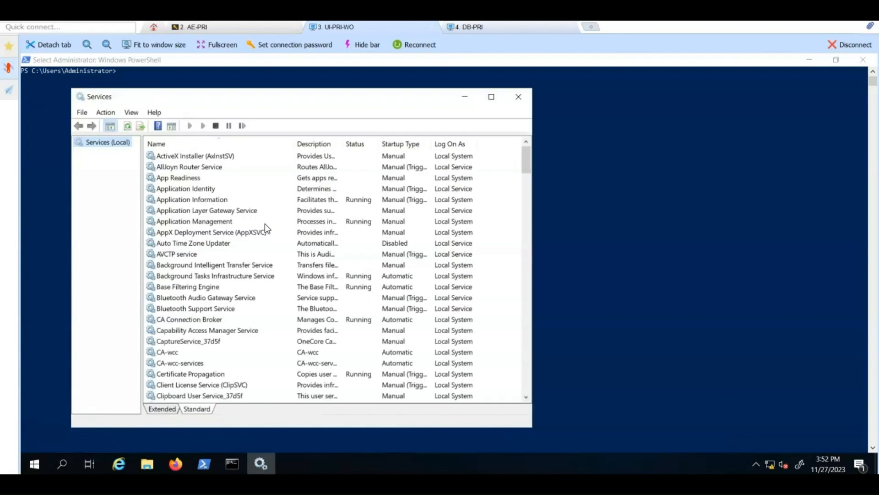
# Step: Start the CA-wcc service, confirm it shows Running, and launch Firefox
pyautogui.click(166, 353)
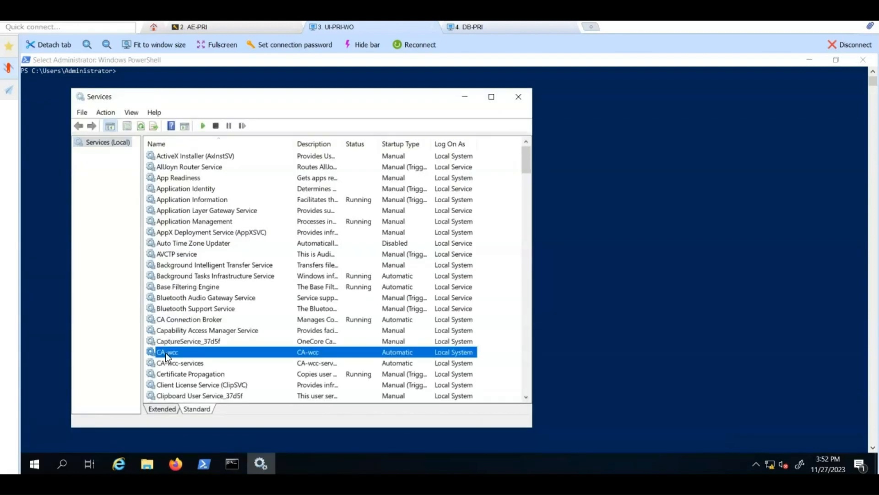
pyautogui.click(204, 127)
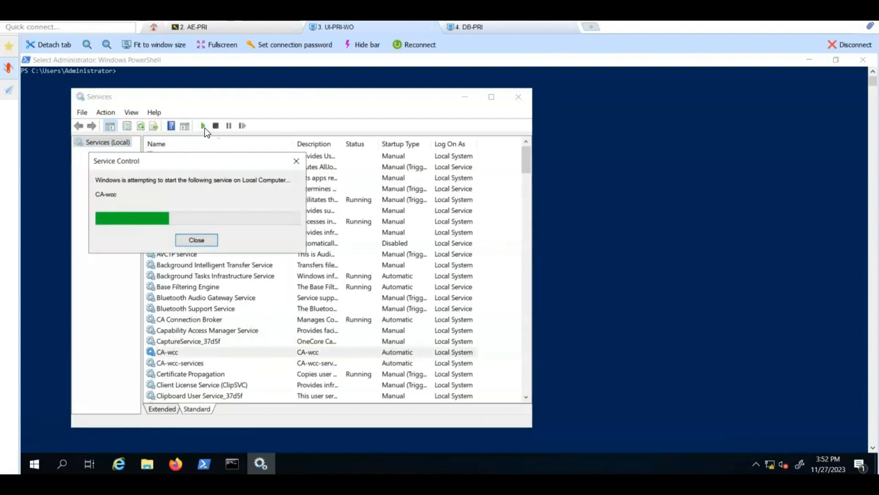
pyautogui.click(142, 126)
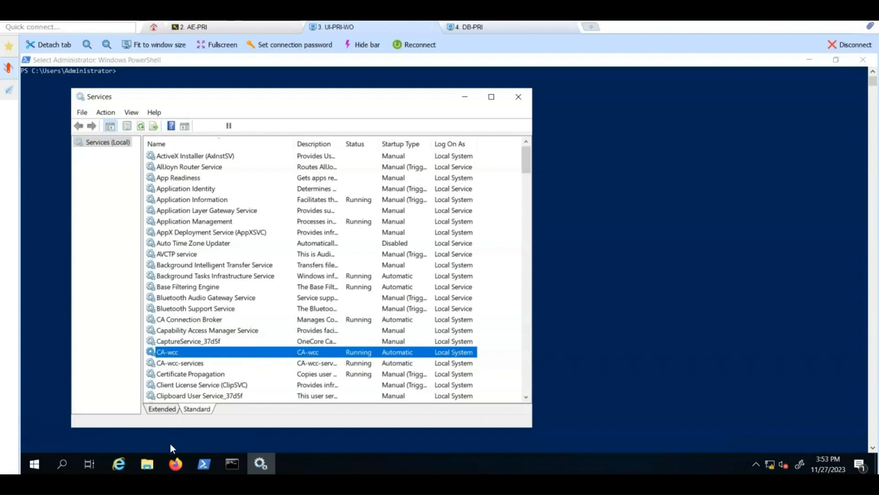
pyautogui.click(172, 460)
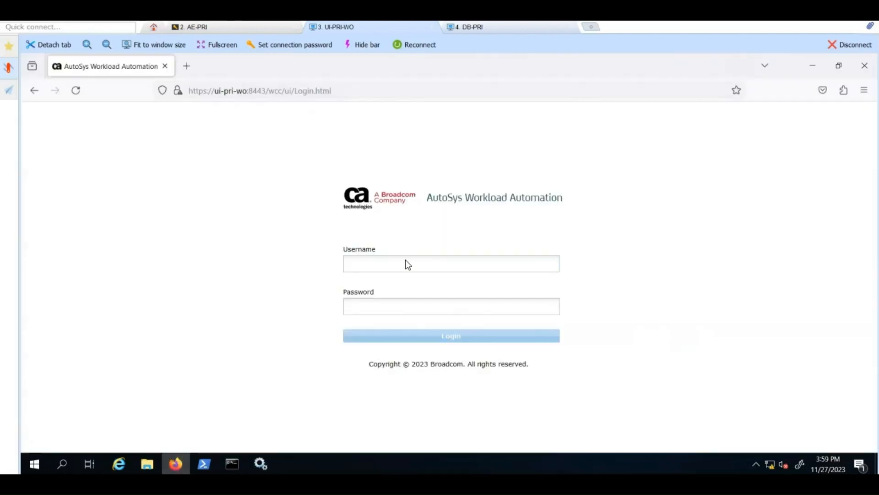
# Step: Log in to the WCC Web UI with the admin credentials and collapse the Views and Alerts filter forms
pyautogui.click(406, 262)
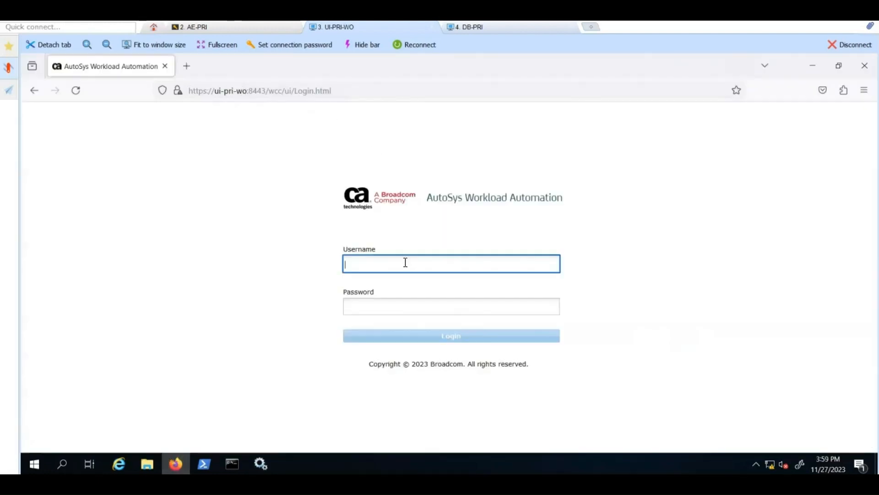
pyautogui.write('ejmcommander')
pyautogui.press('Tab')
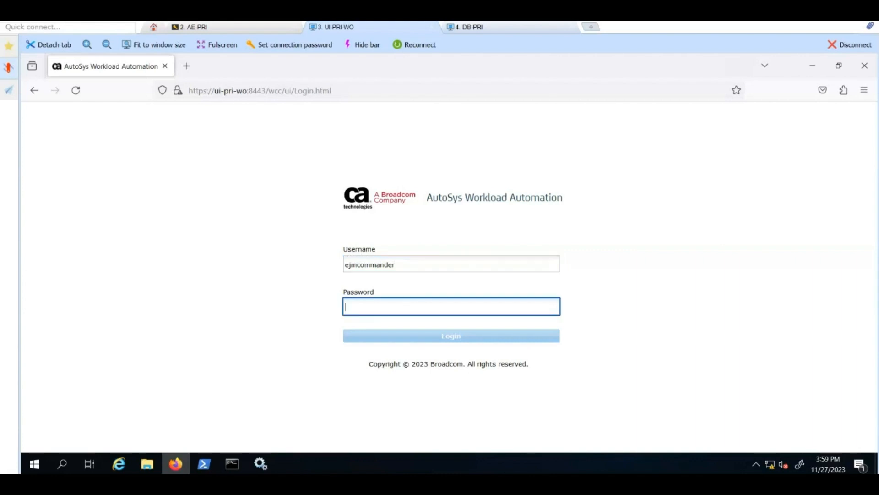
pyautogui.write('******')
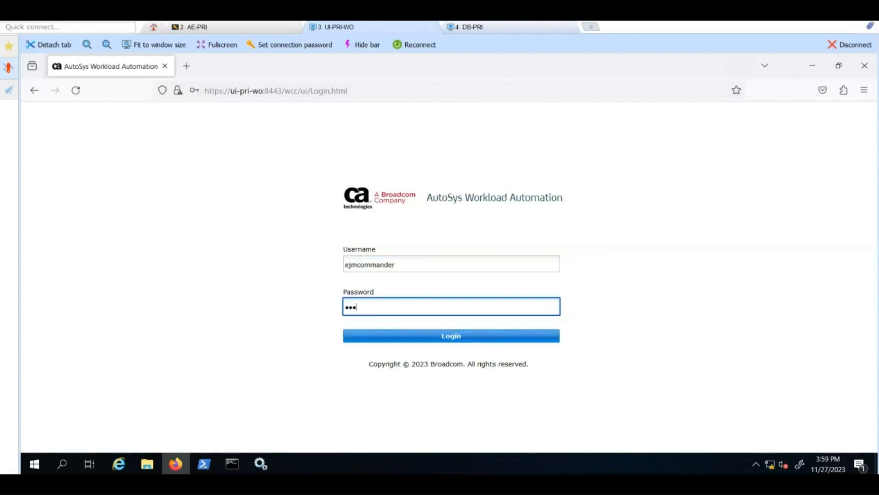
pyautogui.write('******')
pyautogui.click(425, 336)
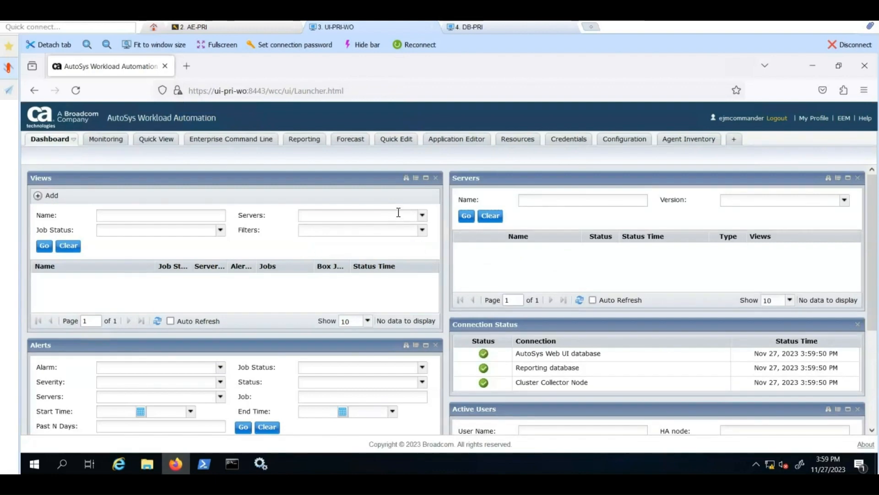
pyautogui.click(407, 180)
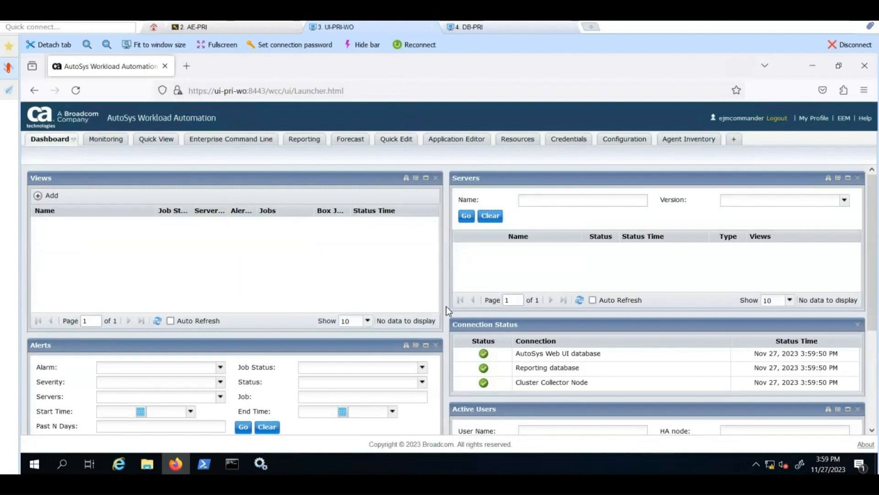
pyautogui.click(417, 345)
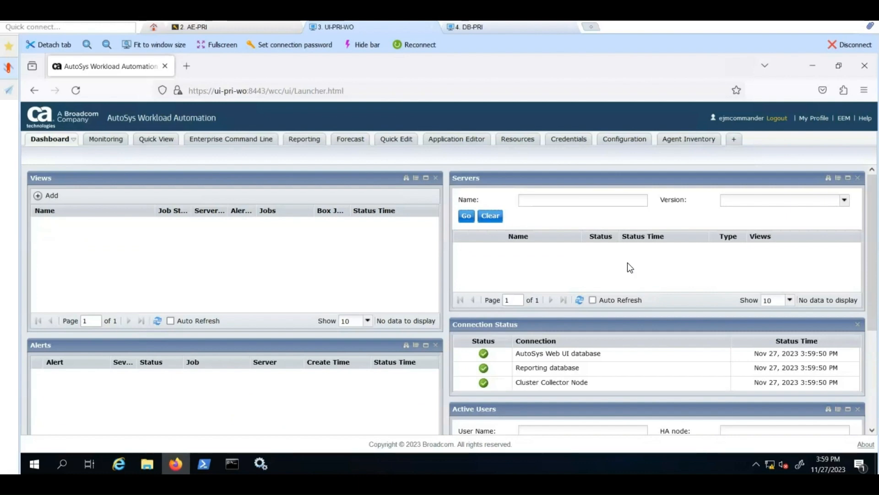
# Step: Create server AE121ACE with instance ACE on host ae-pri, keeping port 9000
pyautogui.click(618, 142)
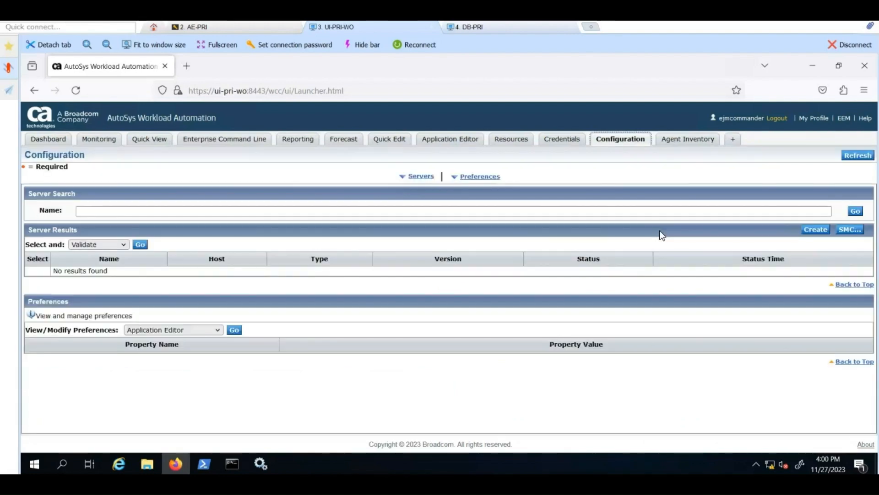
pyautogui.click(816, 230)
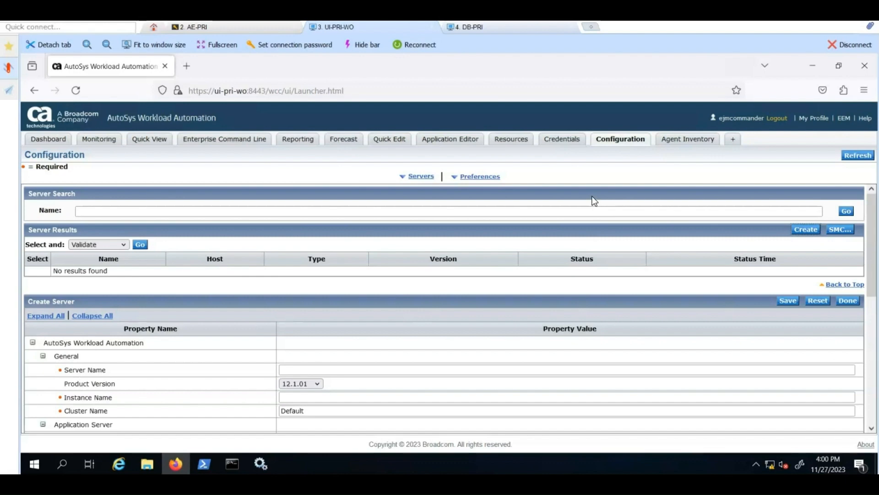
pyautogui.scroll(-3, 593, 201)
pyautogui.click(294, 249)
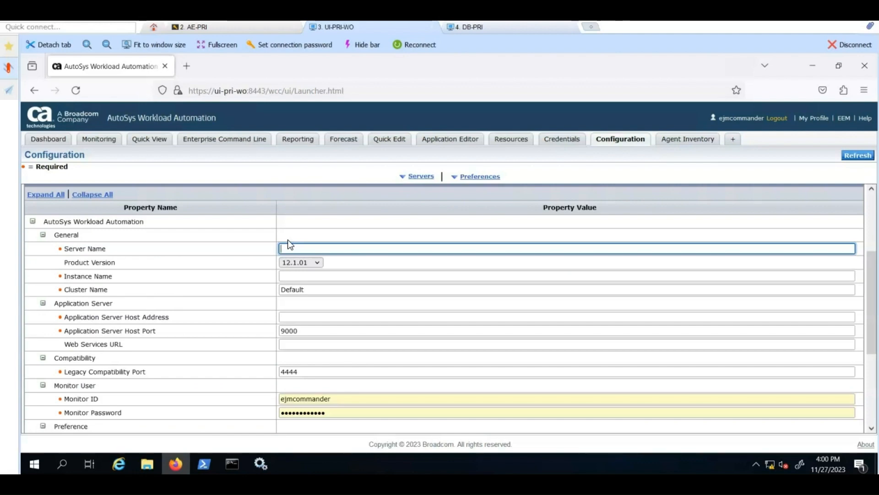
pyautogui.write('AE121')
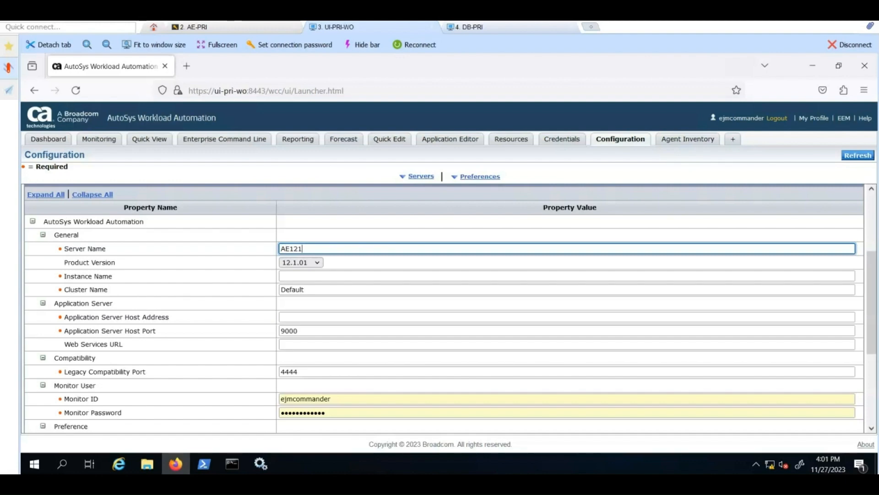
pyautogui.write('ACE')
pyautogui.click(311, 276)
pyautogui.write('ACE')
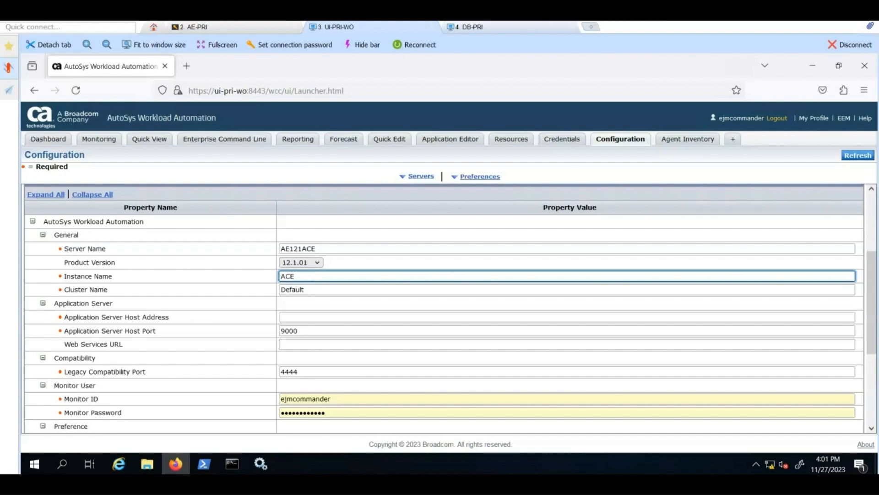
pyautogui.press('Tab')
pyautogui.press('Tab')
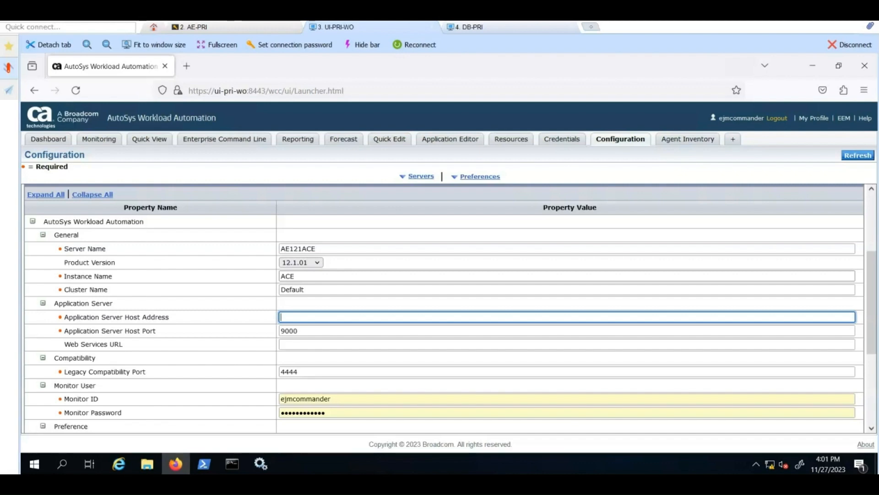
pyautogui.write('ae')
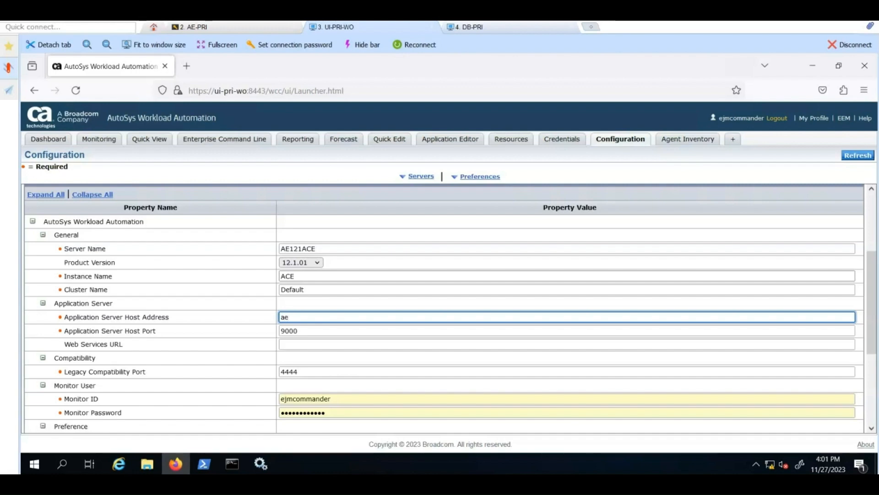
pyautogui.write('-pri')
pyautogui.press('Tab')
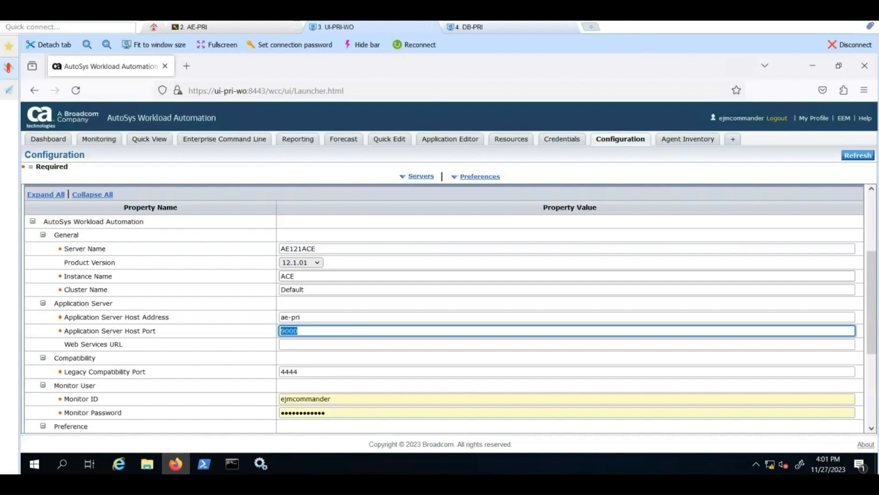
pyautogui.press('Tab')
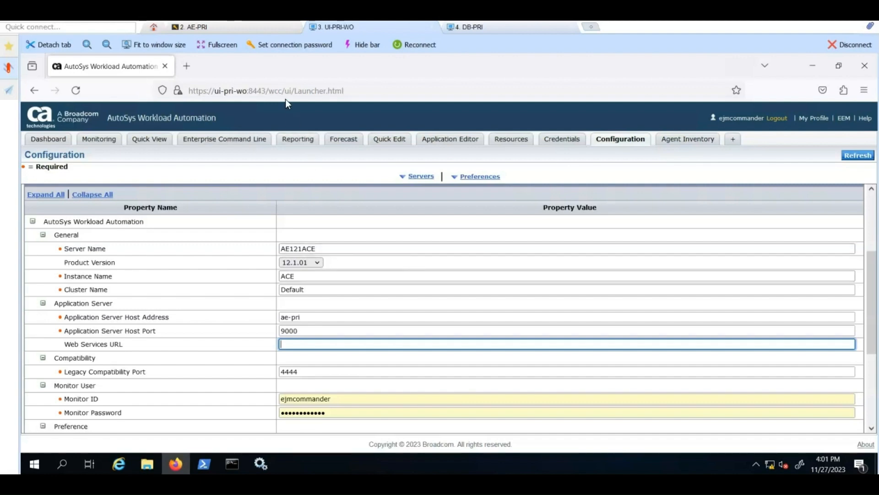
# Step: In the AE-PRI session, go to /opt/CA/WorkloadAutomationAE/Logs and list its files
pyautogui.click(255, 29)
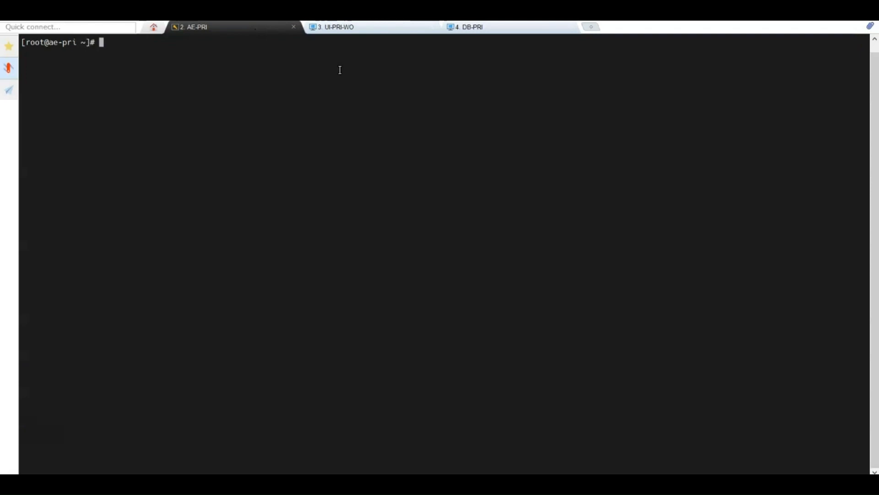
pyautogui.write('cd /opt/C')
pyautogui.press('Tab')
pyautogui.write('W')
pyautogui.press('Tab')
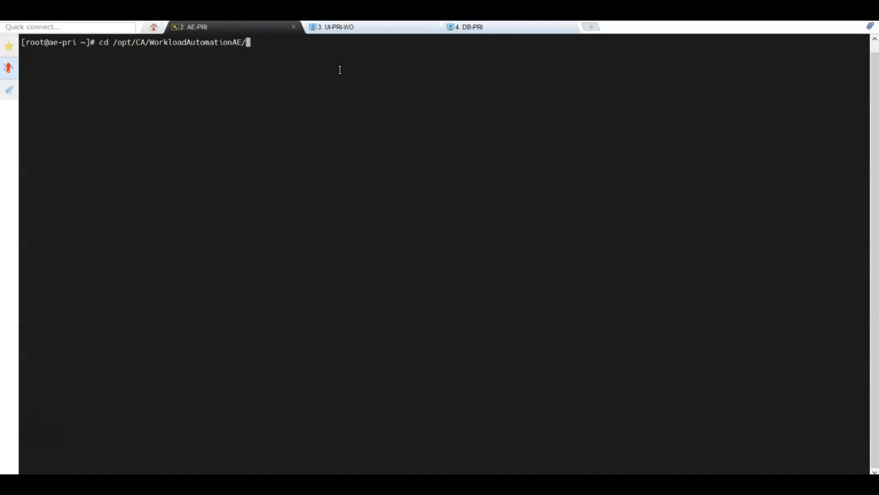
pyautogui.write('L')
pyautogui.press('Tab')
pyautogui.press('Return')
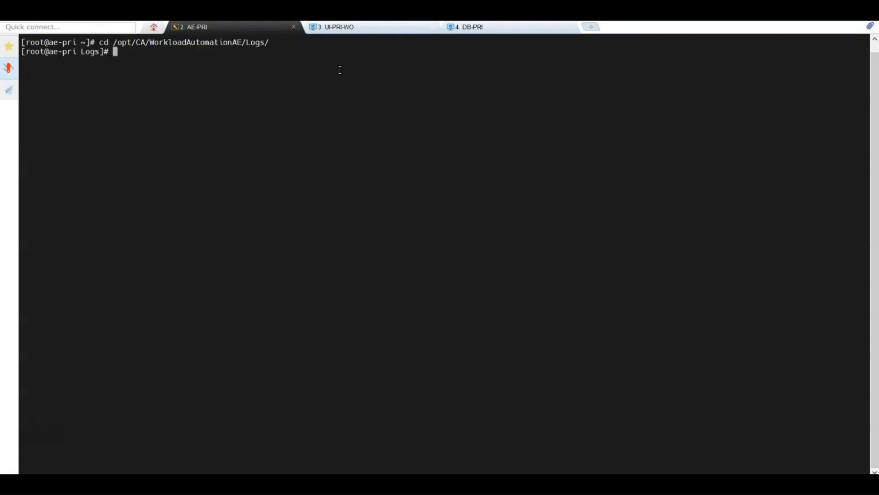
pyautogui.write('ll')
pyautogui.press('Return')
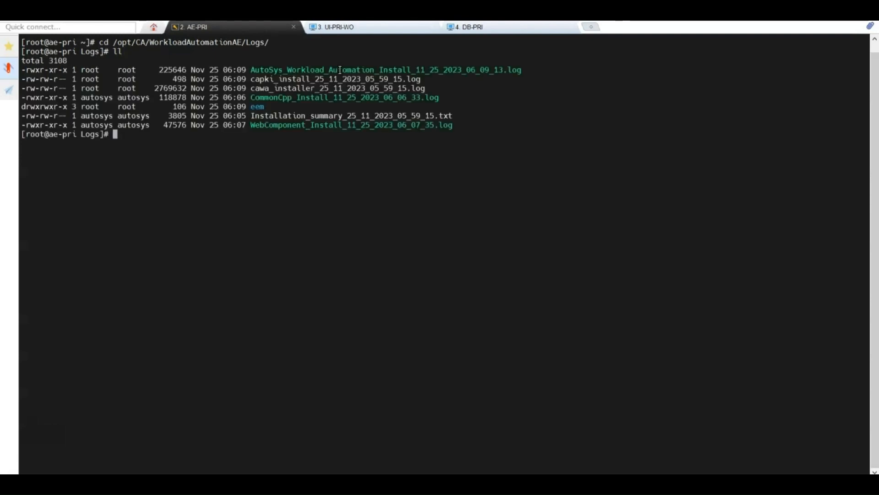
pyautogui.write('cat')
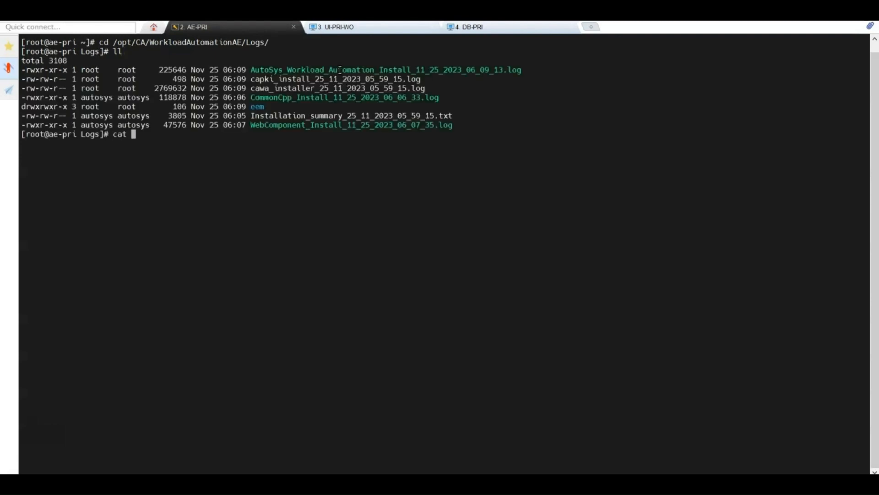
pyautogui.doubleClick(307, 87)
pyautogui.rightClick(308, 88)
pyautogui.press('Return')
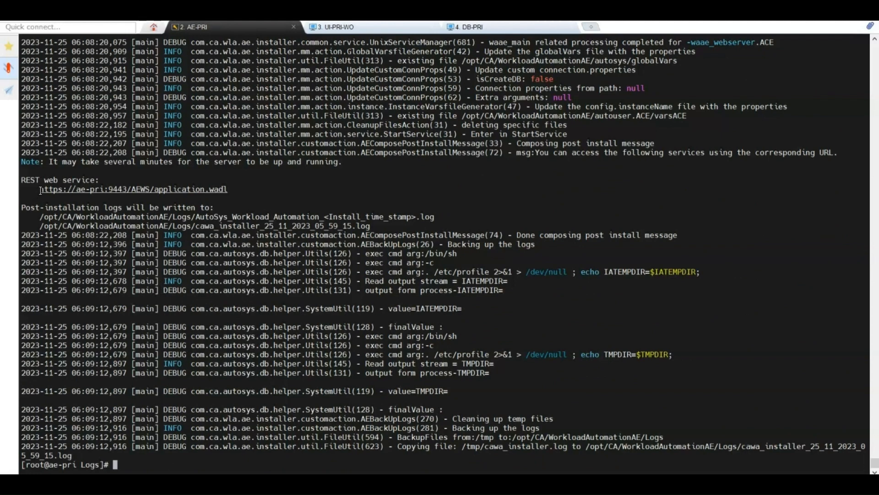
pyautogui.moveTo(41, 190); pyautogui.dragTo(146, 185)
pyautogui.hotkey('ctrl', 'c')
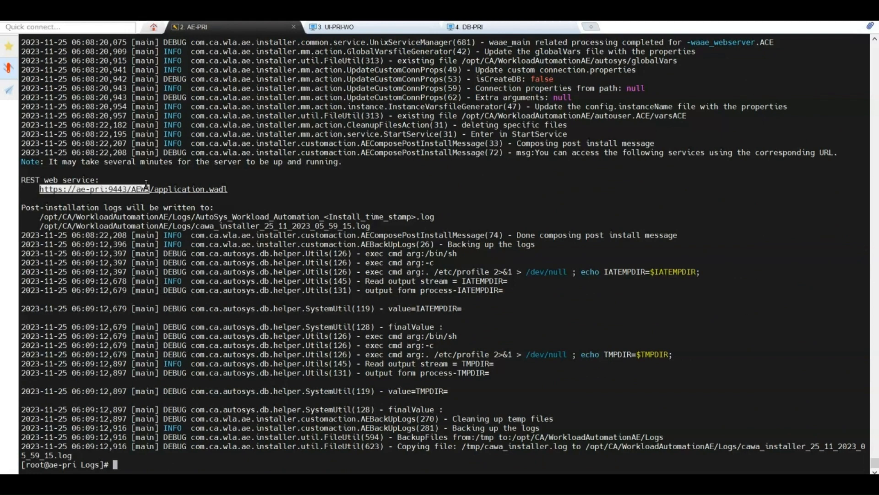
pyautogui.moveTo(146, 185); pyautogui.dragTo(150, 186)
pyautogui.rightClick(150, 186)
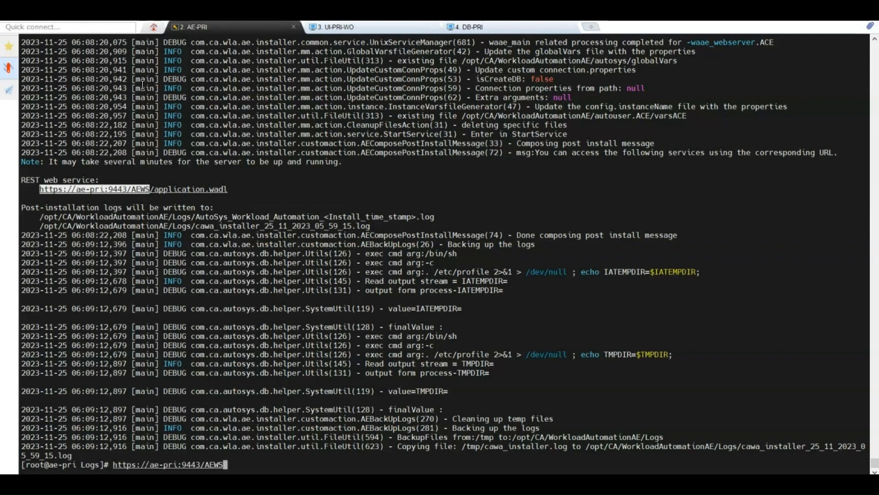
pyautogui.click(347, 27)
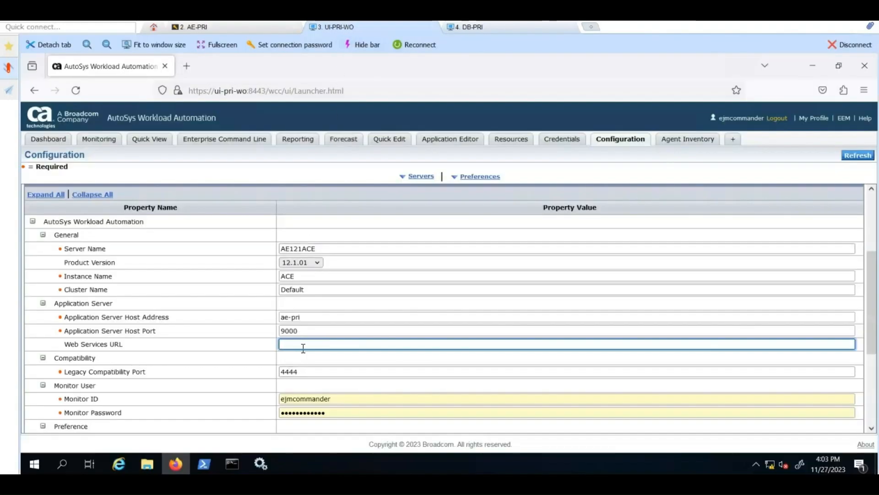
pyautogui.hotkey('ctrl', 'v')
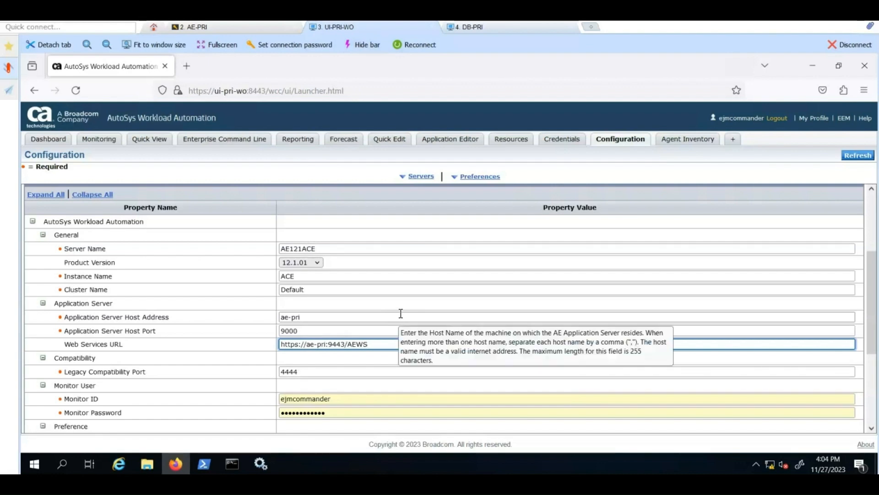
pyautogui.press('Tab')
pyautogui.press('Tab')
pyautogui.press('Tab')
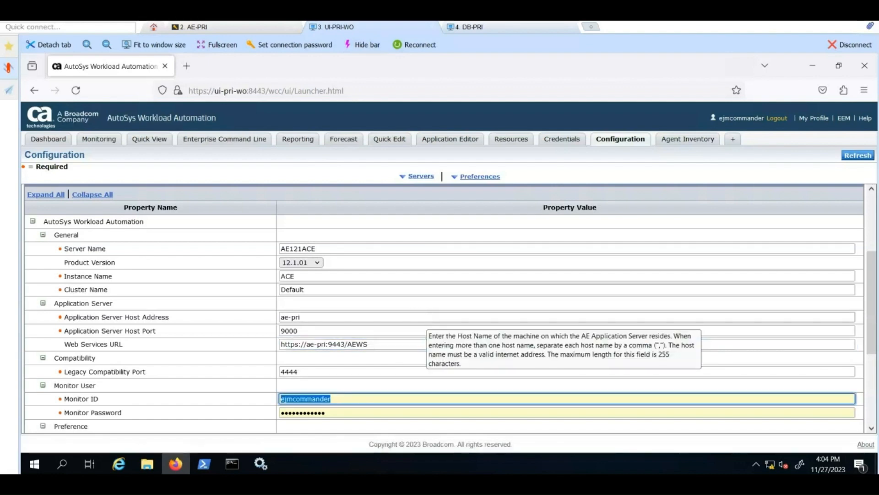
pyautogui.scroll(-2, 422, 319)
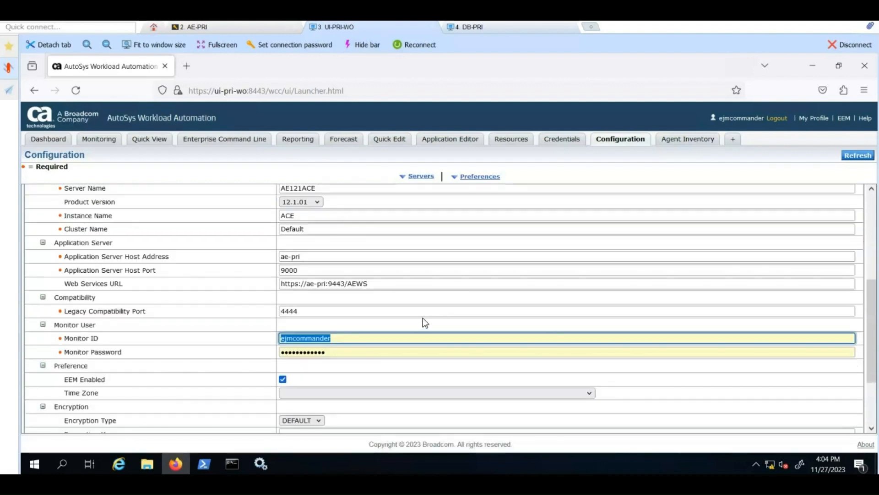
pyautogui.scroll(-2, 425, 322)
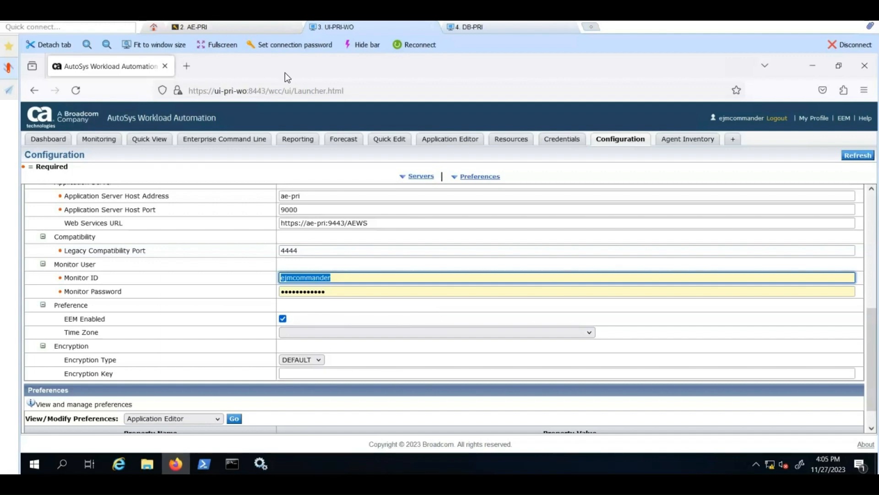
pyautogui.click(191, 71)
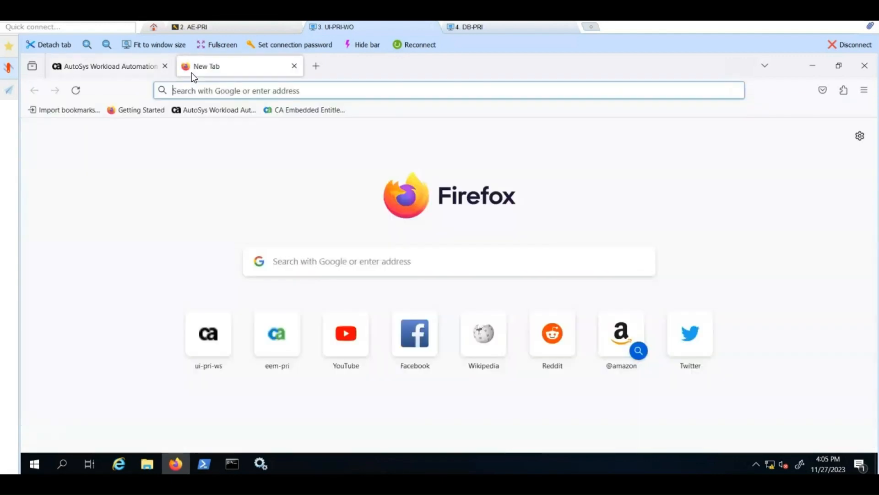
# Step: Log in to CA Embedded Entitlements Manager for WorkloadAutomationAE with the saved admin password
pyautogui.click(290, 108)
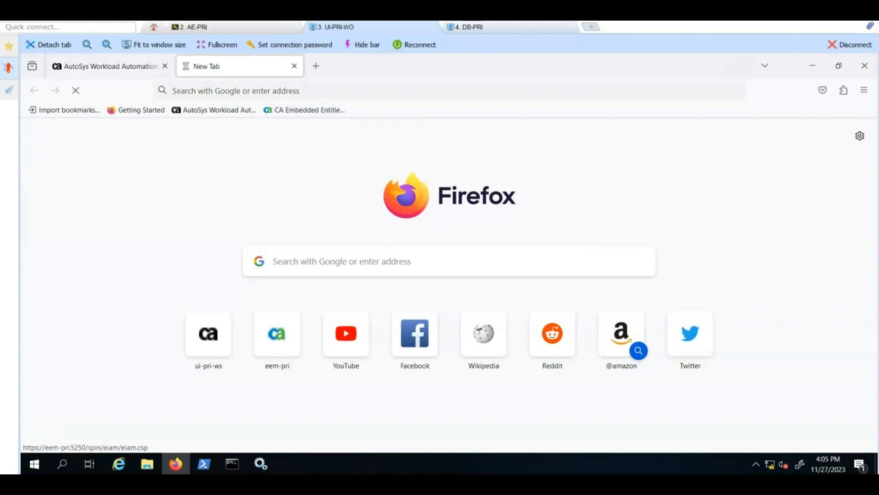
pyautogui.click(554, 211)
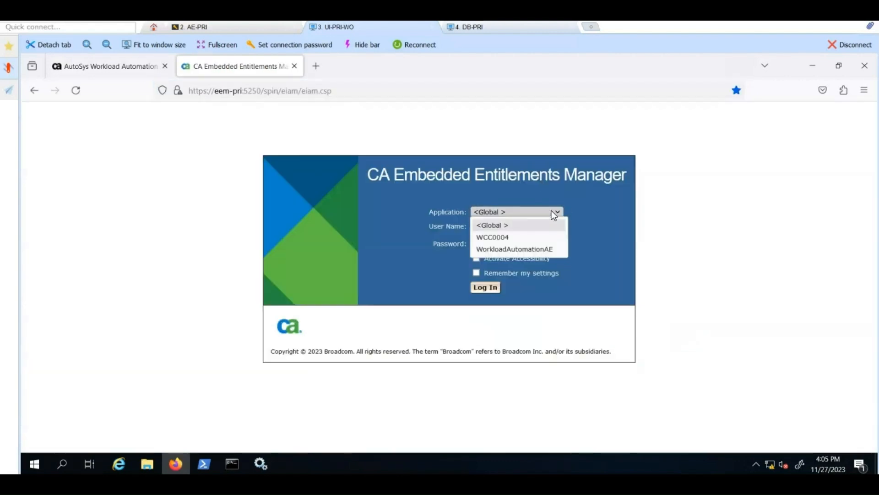
pyautogui.click(523, 248)
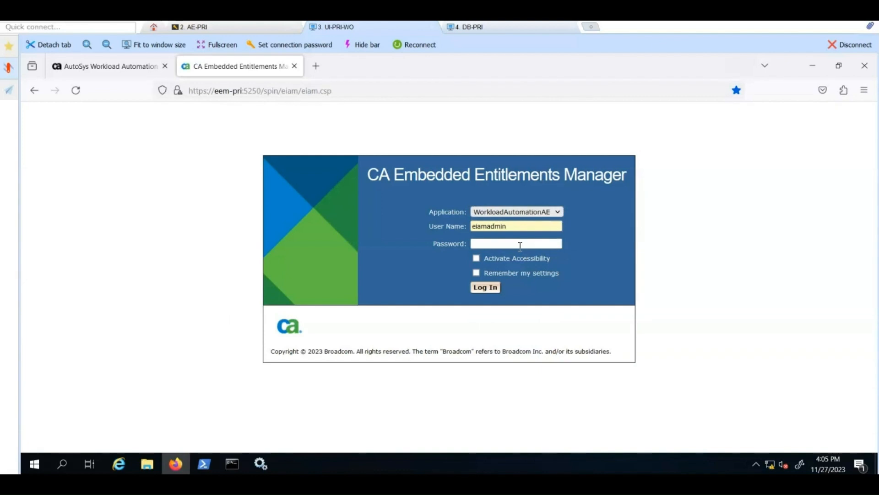
pyautogui.click(520, 246)
pyautogui.click(512, 255)
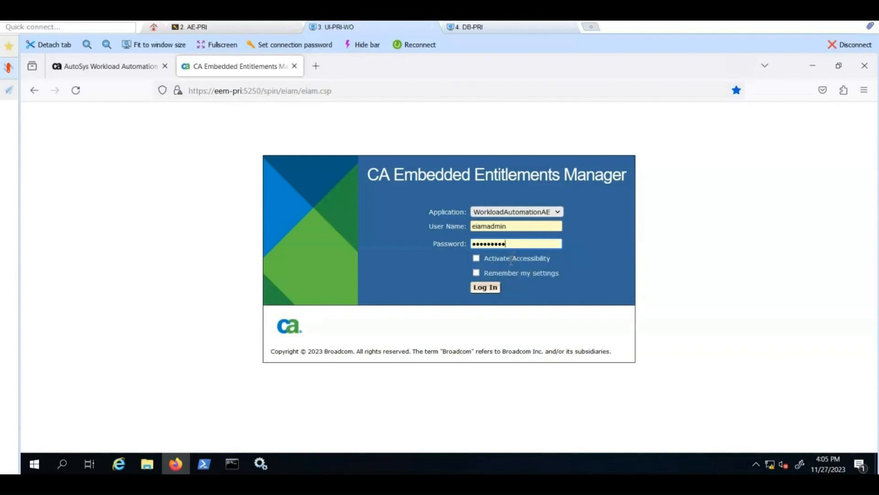
pyautogui.moveTo(511, 260); pyautogui.dragTo(485, 288)
pyautogui.click(485, 288)
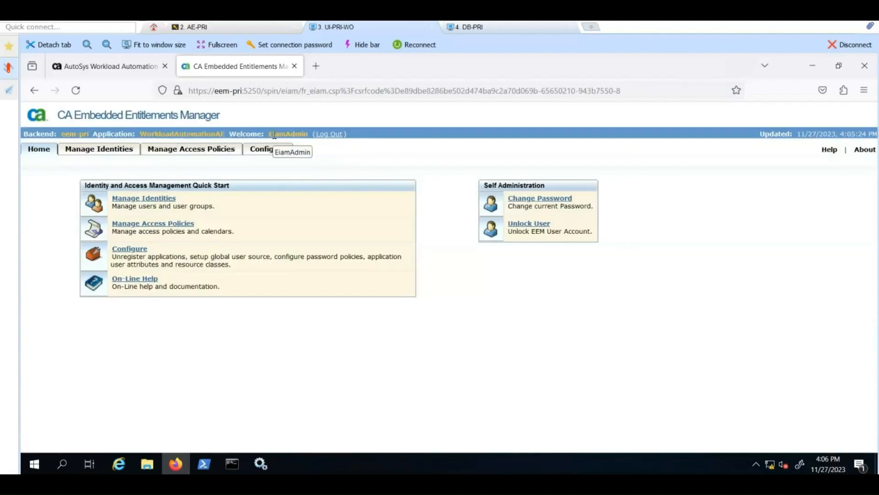
# Step: List all users under Manage Identities and start a new user
pyautogui.click(158, 200)
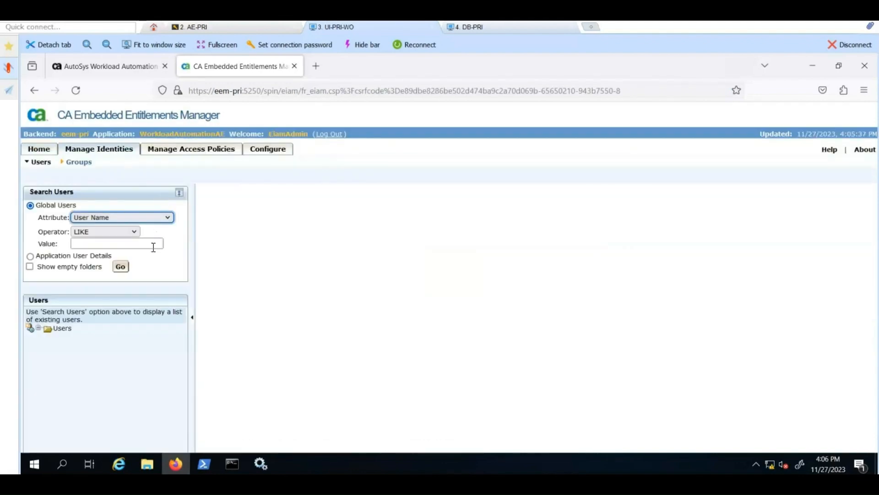
pyautogui.click(120, 268)
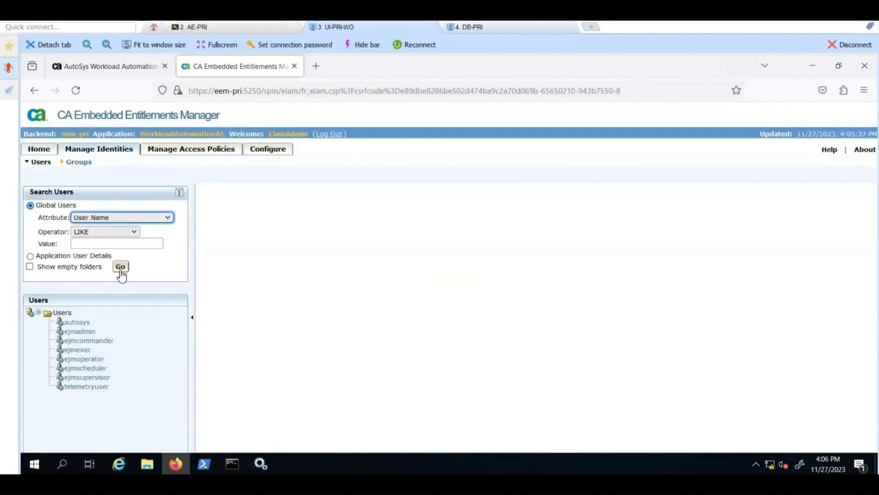
pyautogui.click(30, 315)
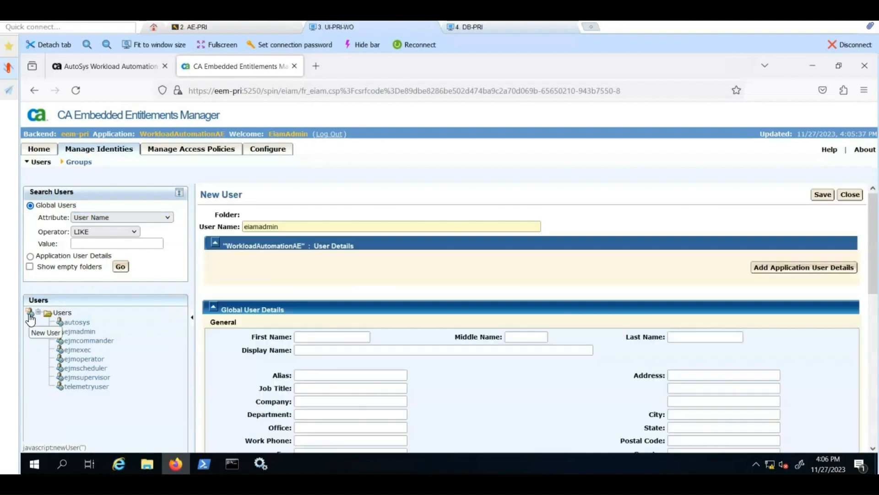
# Step: Name the new user aemonitor and add its WorkloadAutomationAE application user groups
pyautogui.doubleClick(255, 223)
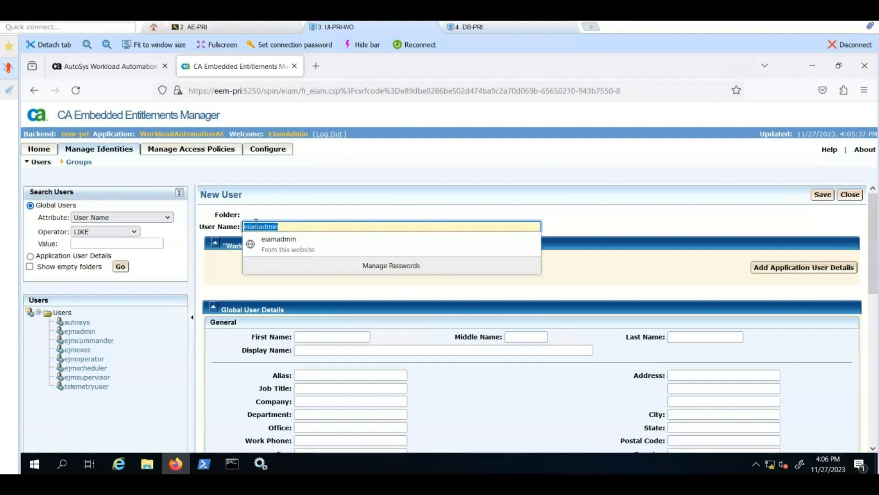
pyautogui.write('ae')
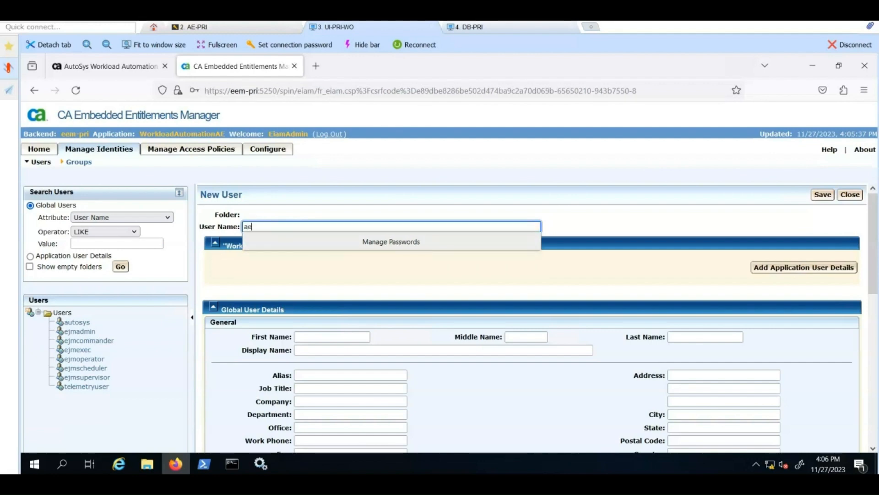
pyautogui.write('monitor')
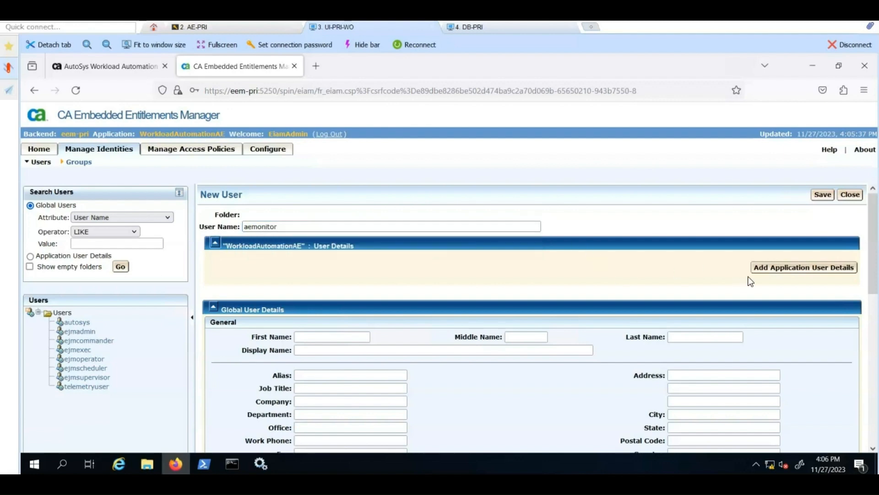
pyautogui.click(785, 274)
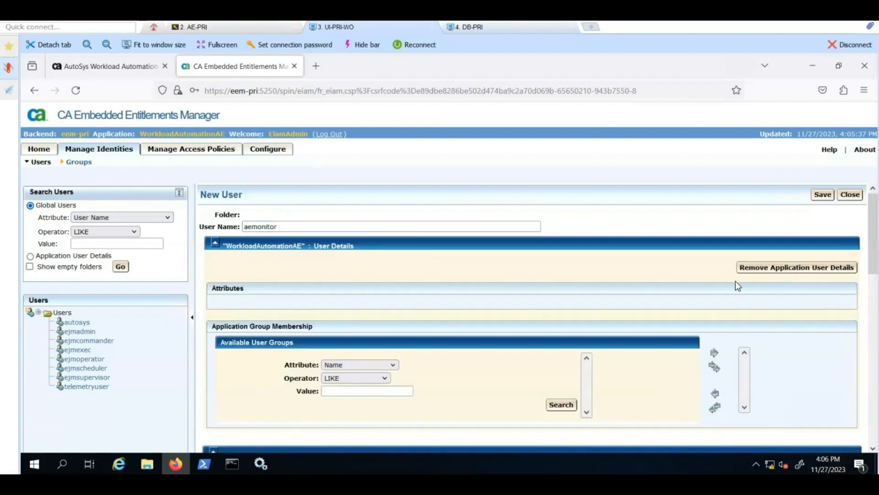
pyautogui.click(562, 404)
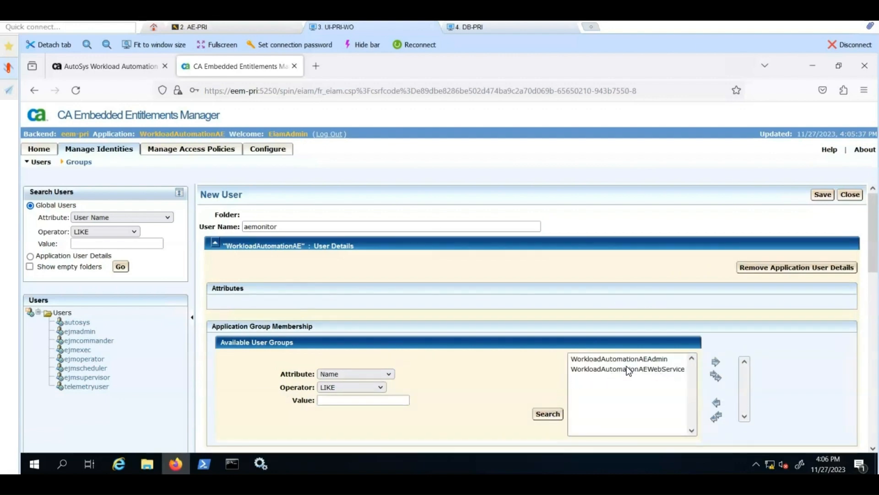
pyautogui.scroll(-10, 498, 334)
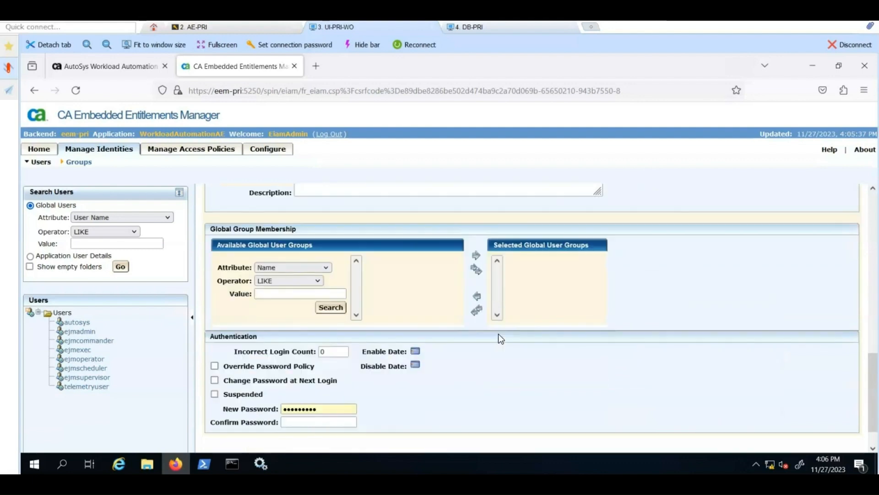
pyautogui.scroll(-1, 498, 333)
# Step: Set and confirm aemonitor's password, save the user, and verify it in the users list
pyautogui.click(306, 374)
pyautogui.doubleClick(305, 374)
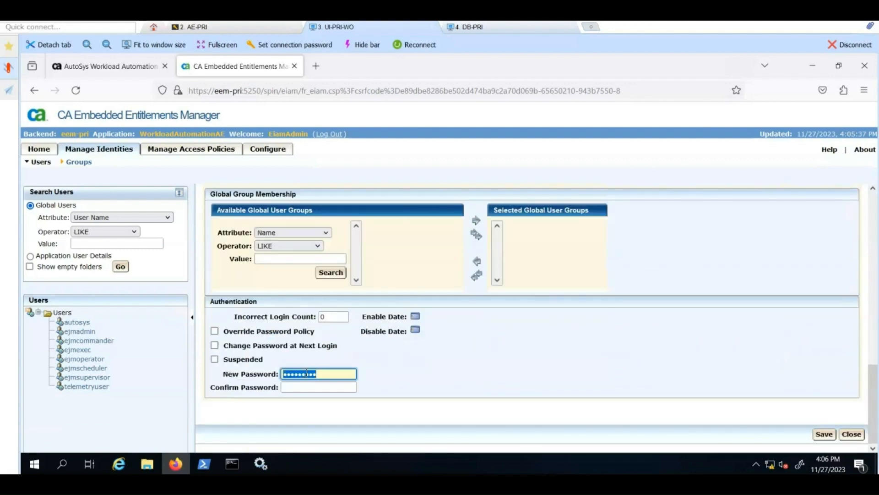
pyautogui.write('********')
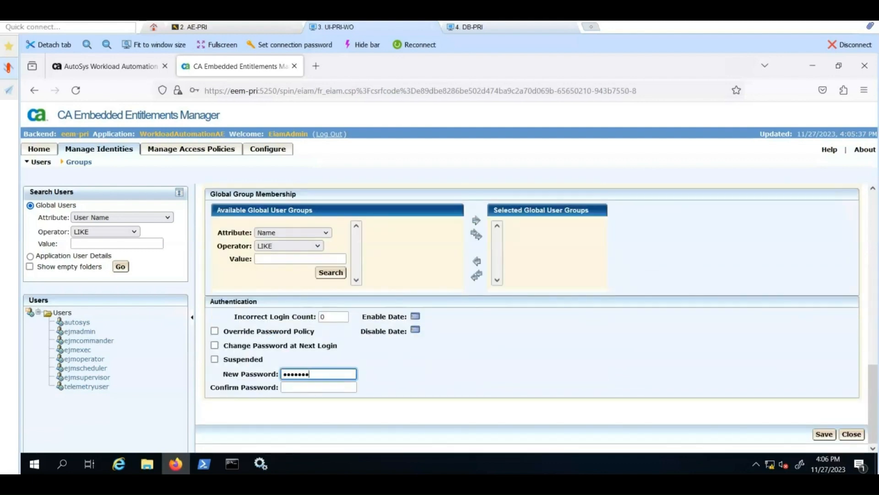
pyautogui.press('Tab')
pyautogui.write('****')
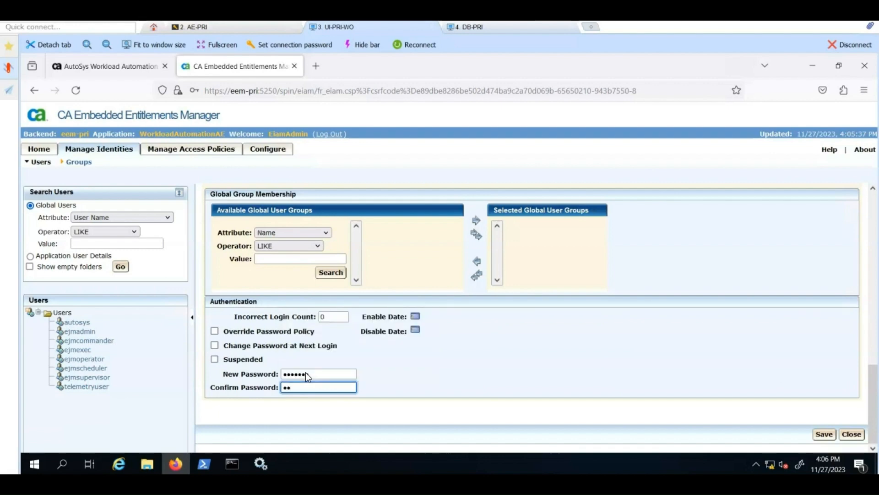
pyautogui.write('***')
pyautogui.scroll(10, 568, 312)
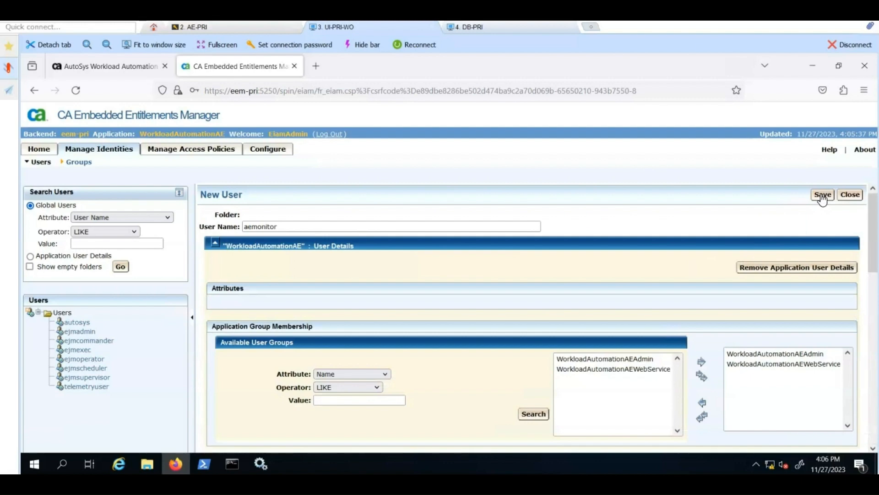
pyautogui.click(823, 195)
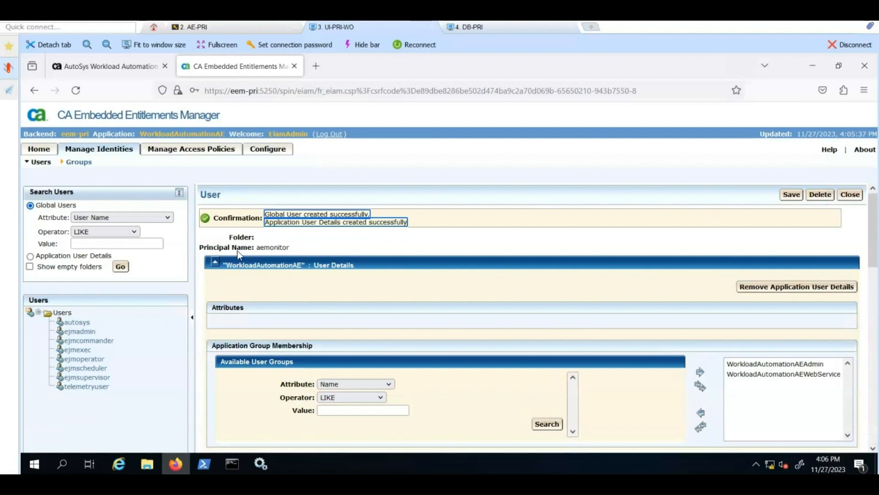
pyautogui.click(124, 266)
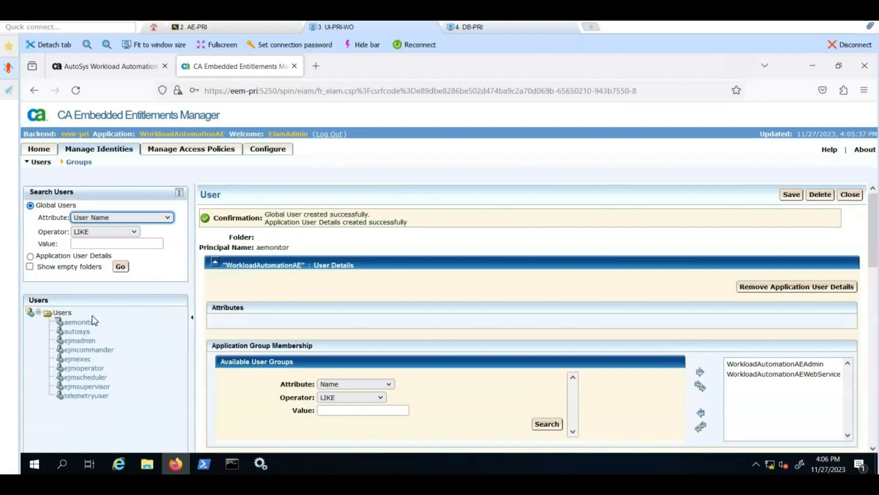
pyautogui.click(122, 69)
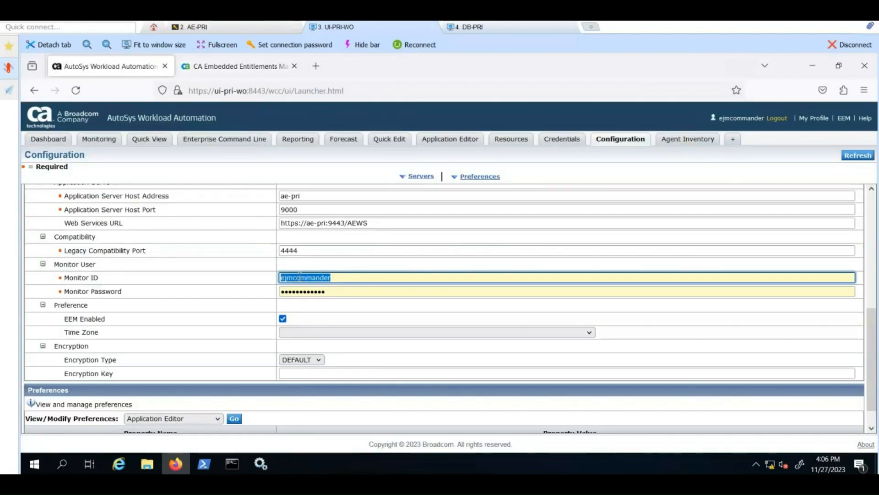
# Step: Replace the Monitor ID with aemonitor and enter that account's password
pyautogui.press('BackSpace')
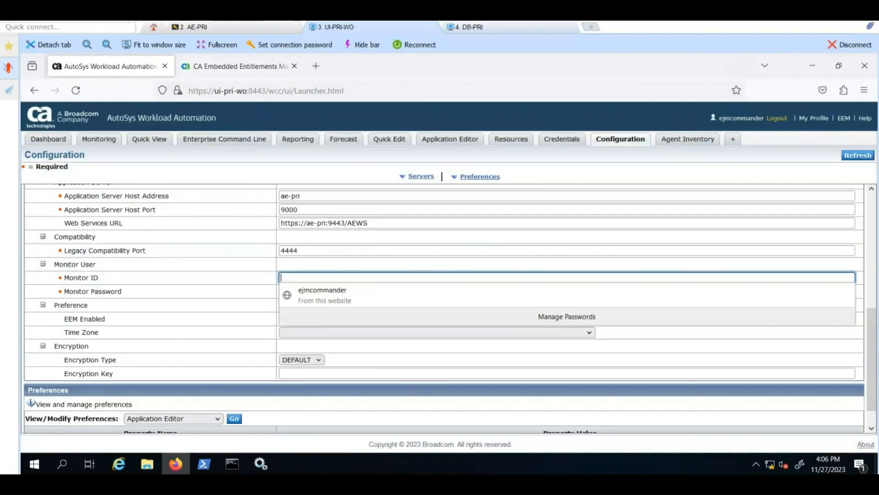
pyautogui.write('aem')
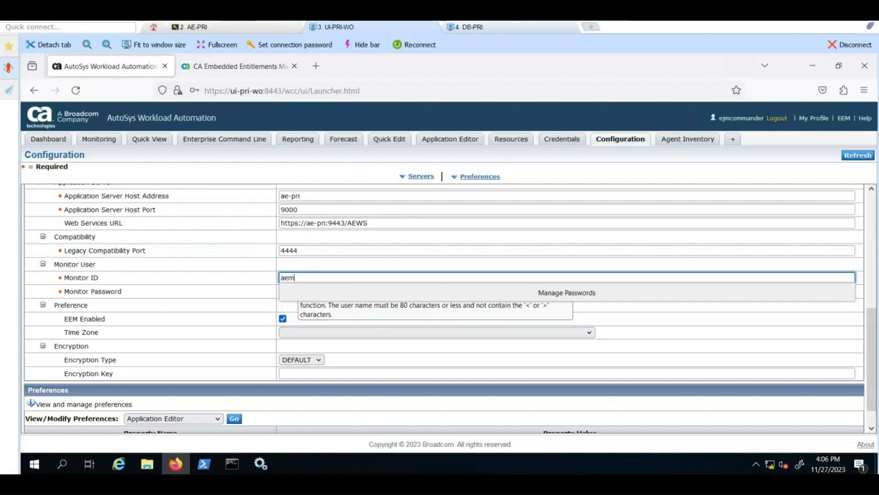
pyautogui.write('onitor')
pyautogui.press('Tab')
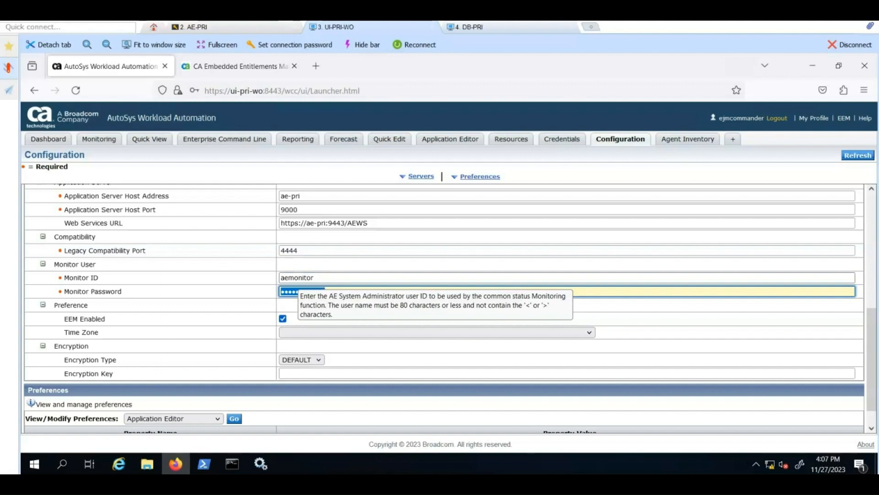
pyautogui.write('aemo')
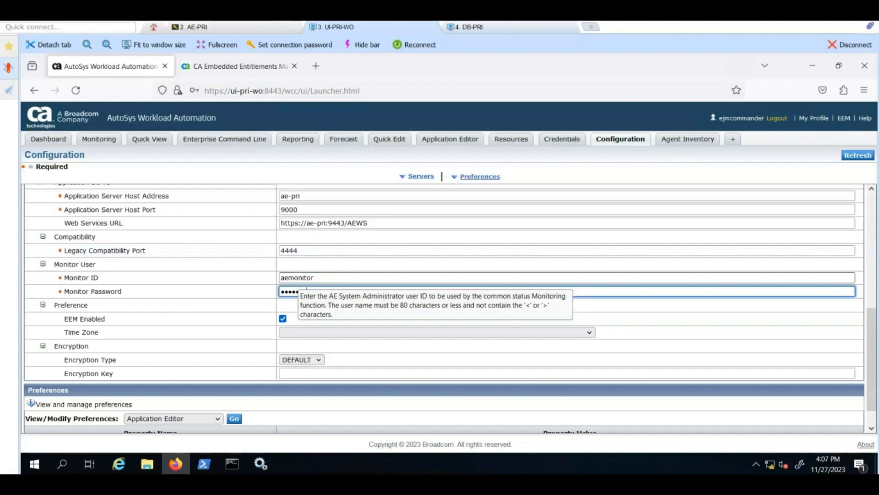
pyautogui.scroll(5, 625, 259)
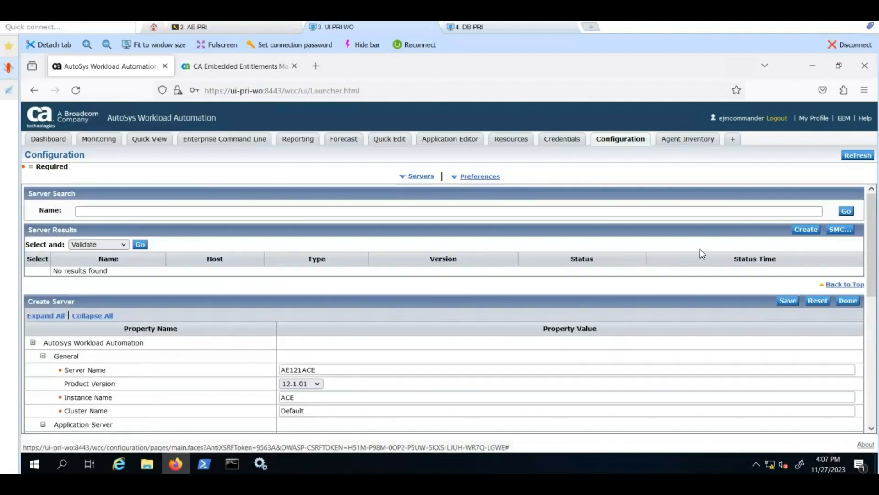
# Step: Save and finish the AE121ACE server definition, validate it, and open the Credentials list
pyautogui.click(787, 301)
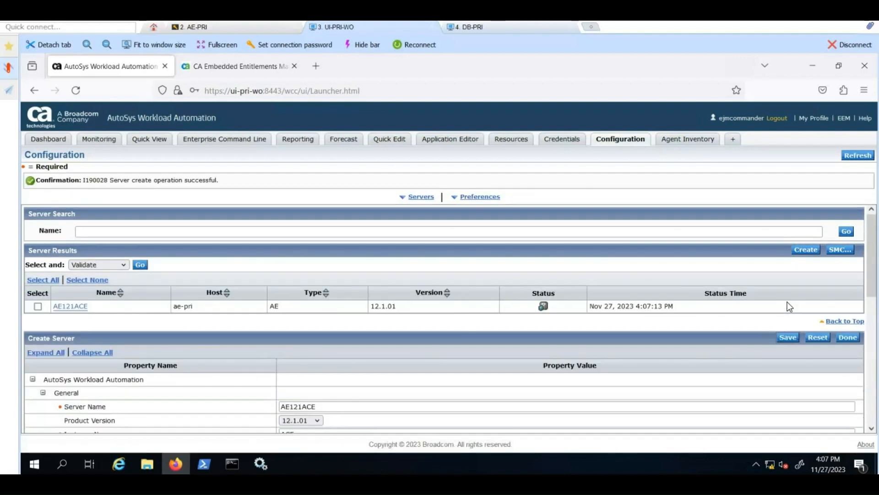
pyautogui.click(846, 338)
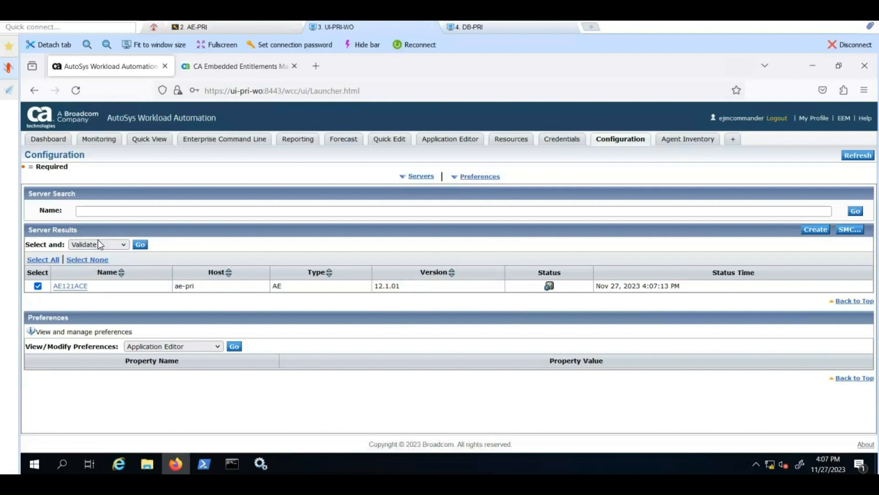
pyautogui.click(142, 246)
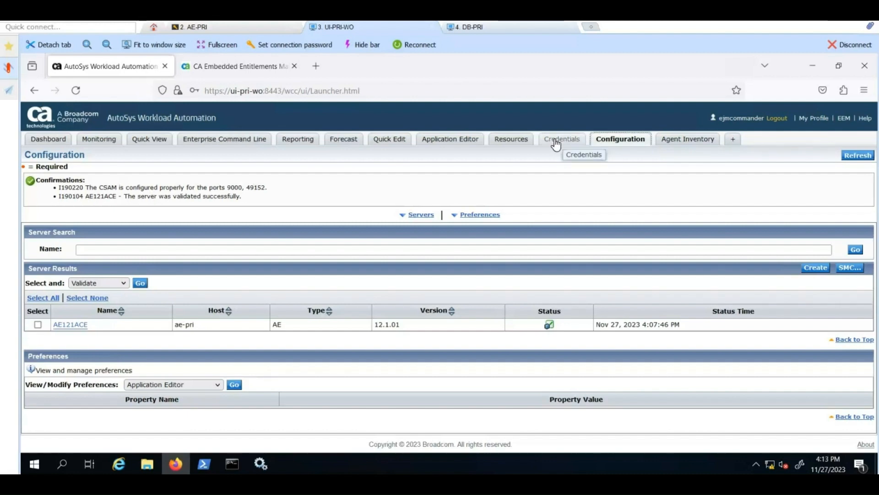
pyautogui.click(555, 139)
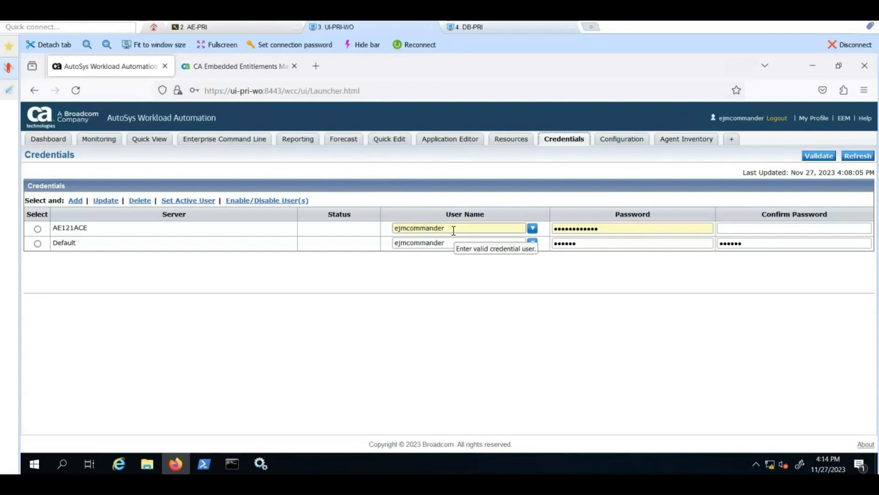
# Step: Run 'id teacher' in the AE-PRI terminal to confirm the user exists, then return to the web console
pyautogui.click(225, 27)
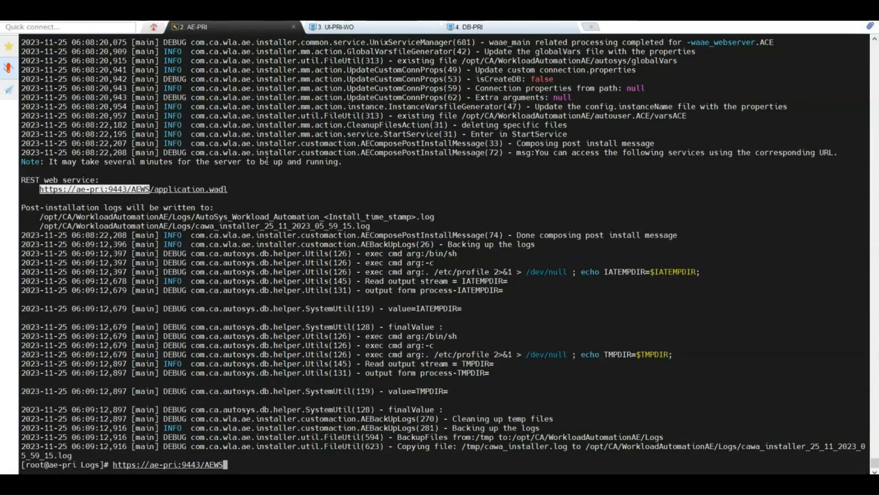
pyautogui.hotkey('ctrl', 'c')
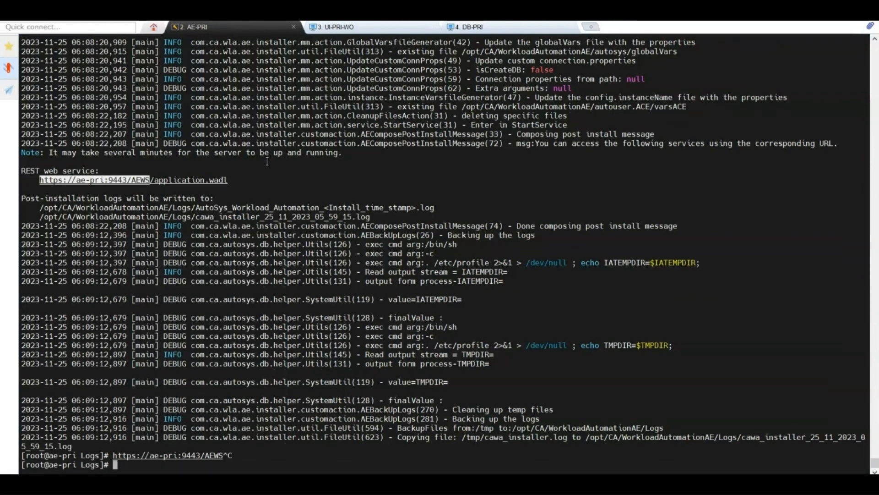
pyautogui.write('id teacher')
pyautogui.press('Return')
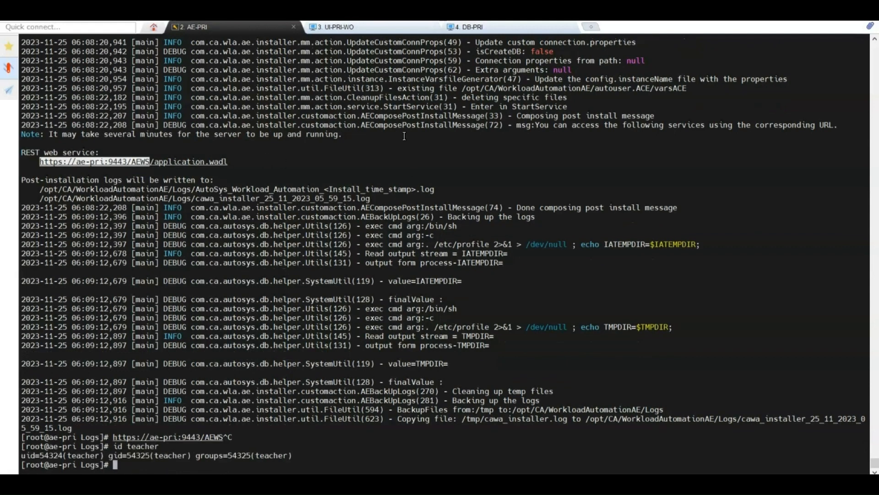
pyautogui.click(365, 28)
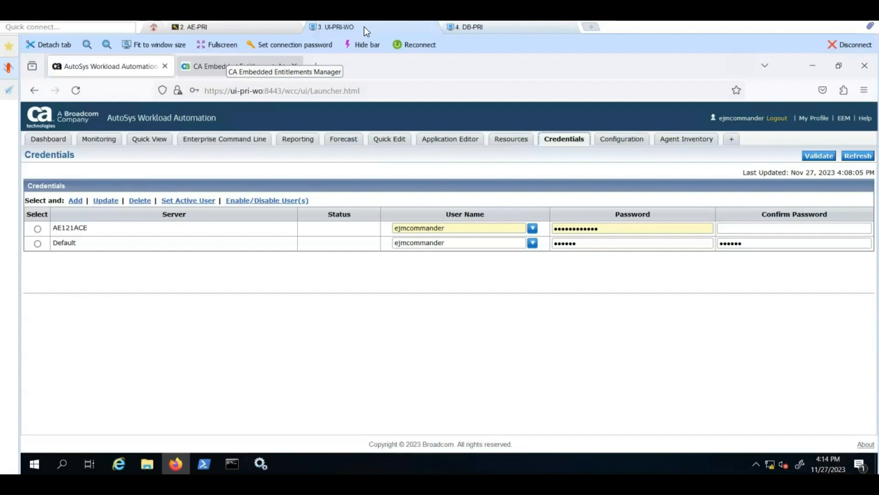
# Step: Give AE121ACE a credential for user teacher with its password, add it, and validate it as Valid
pyautogui.doubleClick(429, 225)
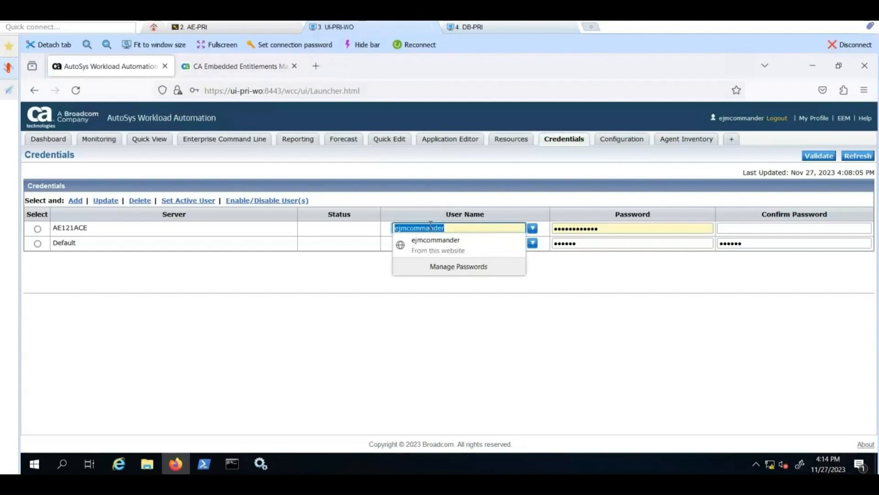
pyautogui.write('teacher')
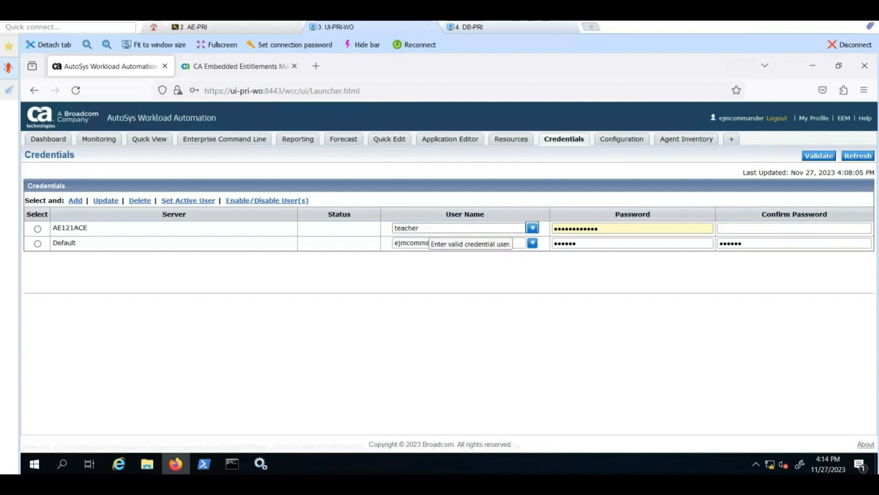
pyautogui.press('Tab')
pyautogui.press('Tab')
pyautogui.write('•')
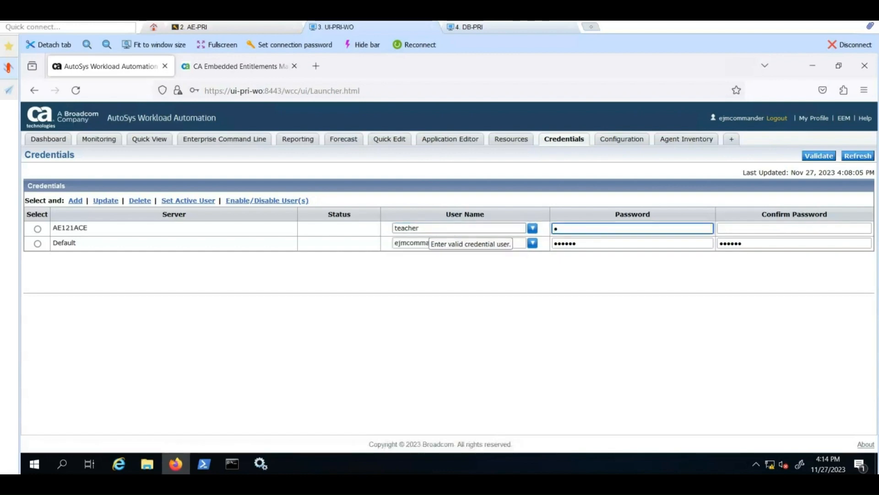
pyautogui.write('••••••')
pyautogui.press('Tab')
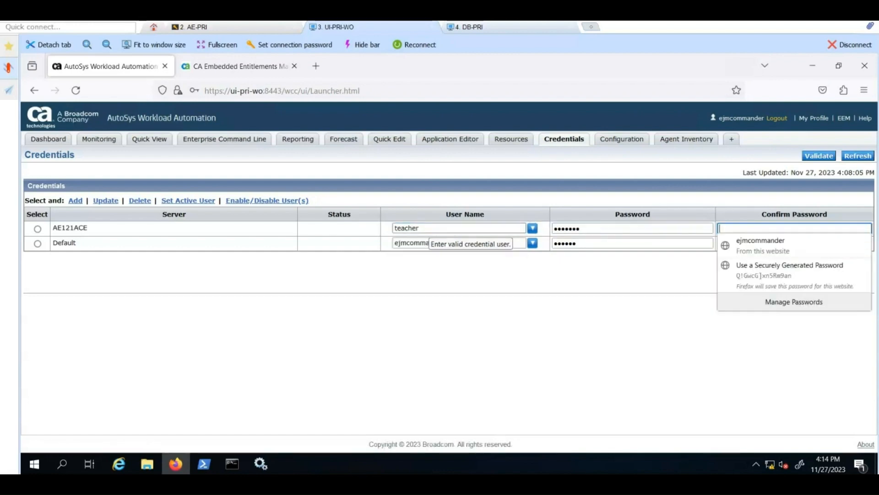
pyautogui.write('•••••••')
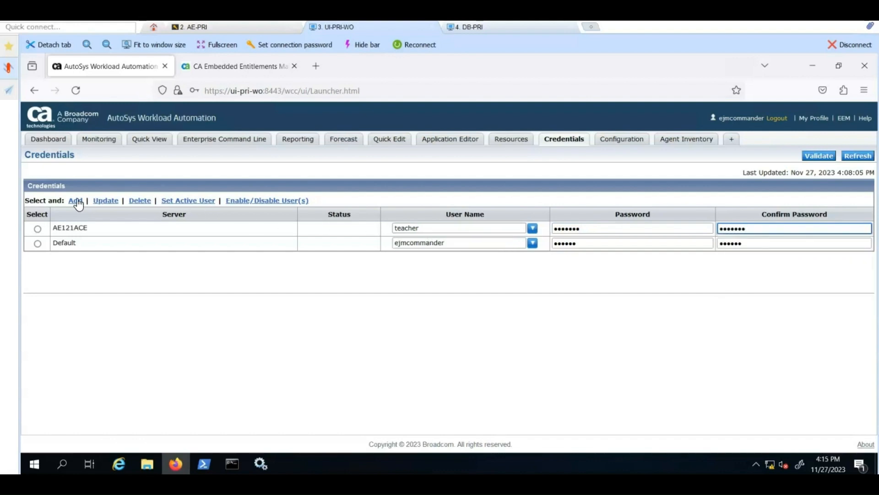
pyautogui.click(38, 230)
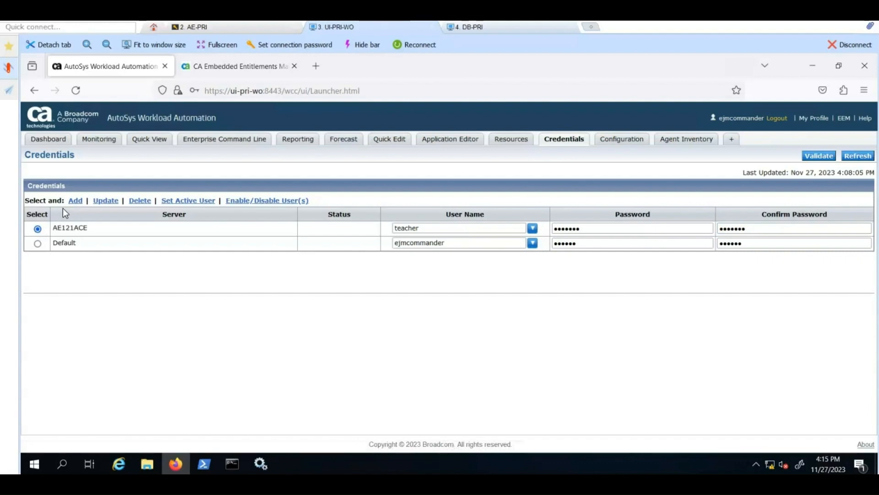
pyautogui.click(75, 204)
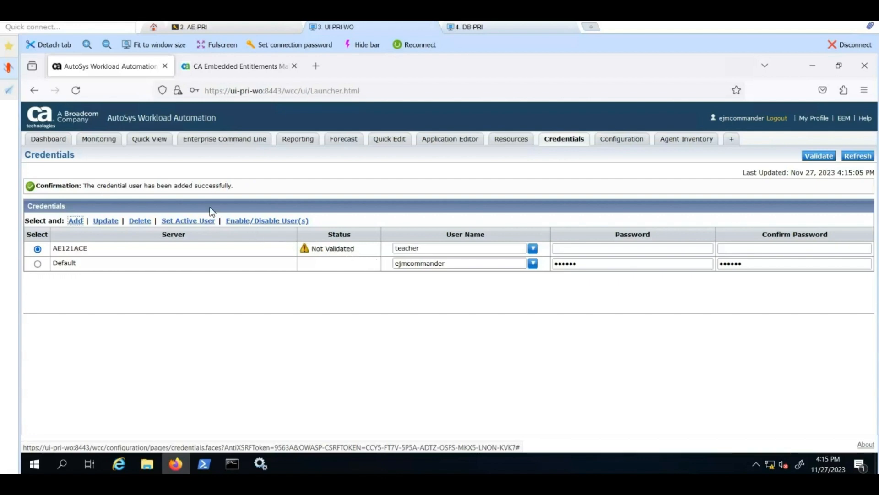
pyautogui.click(812, 158)
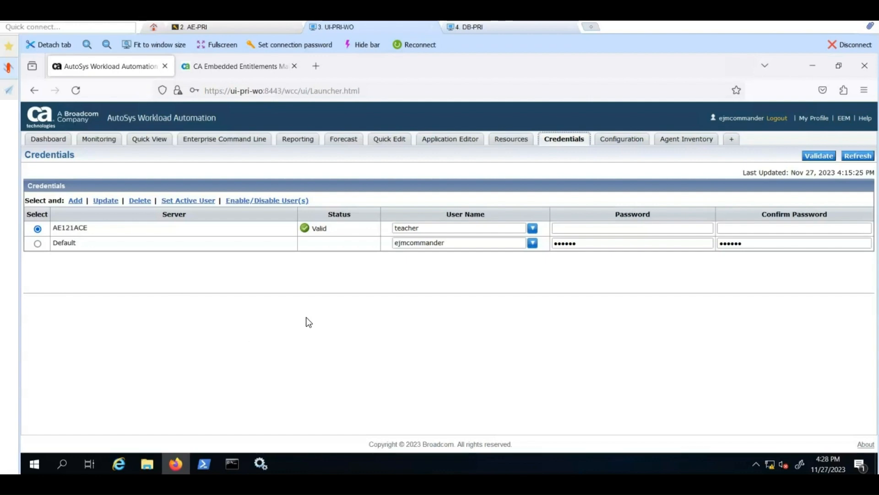
# Step: Create a new Command-type job from the Quick Edit page
pyautogui.click(389, 144)
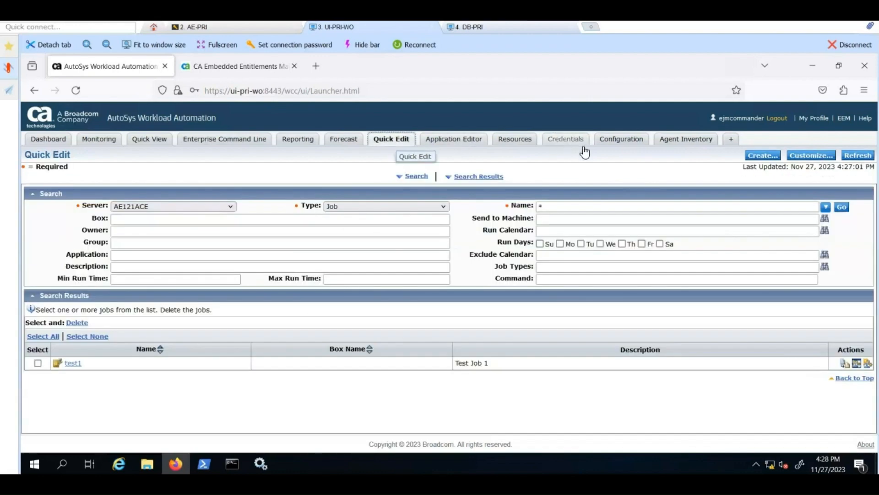
pyautogui.click(761, 158)
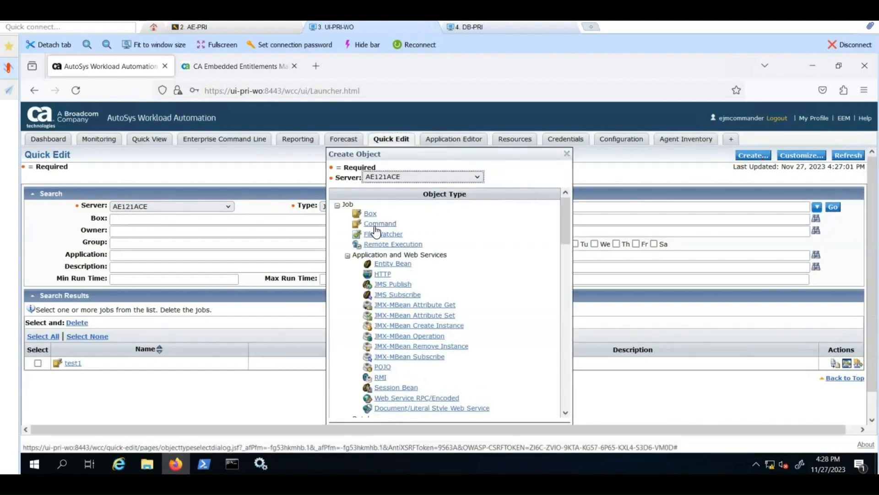
pyautogui.click(376, 225)
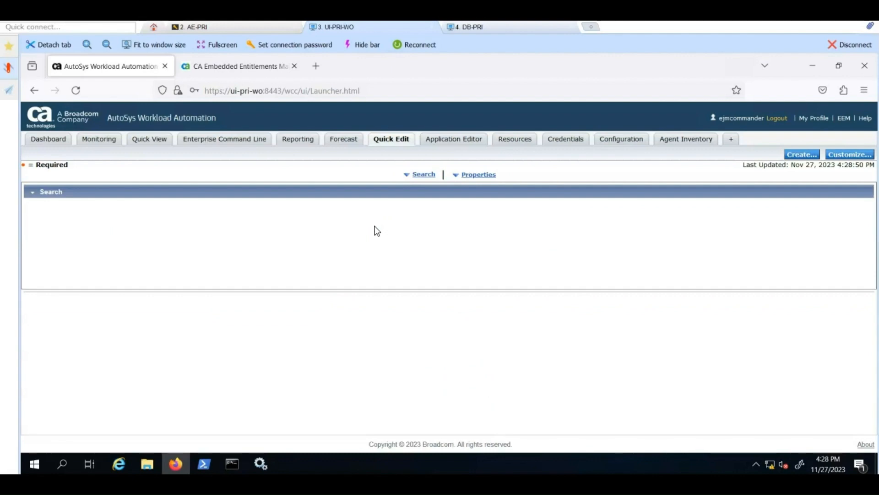
# Step: Name the job test2 and assign it to machine ae-pri
pyautogui.click(175, 308)
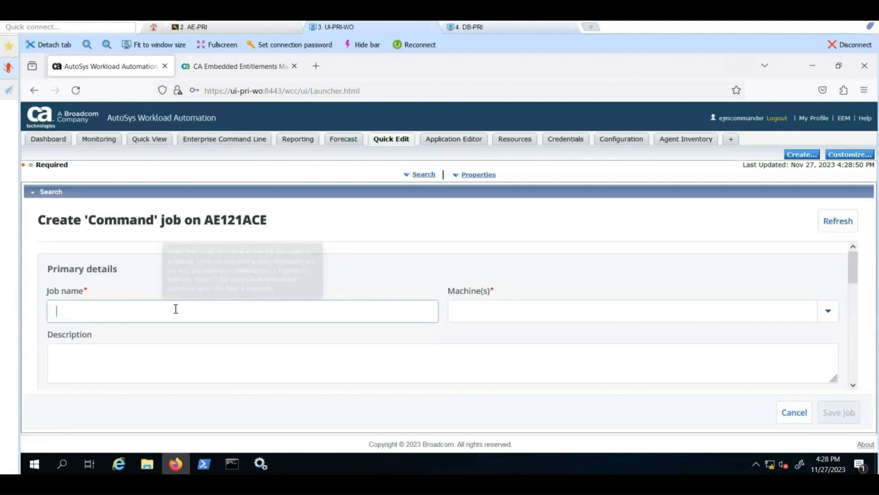
pyautogui.write('test2')
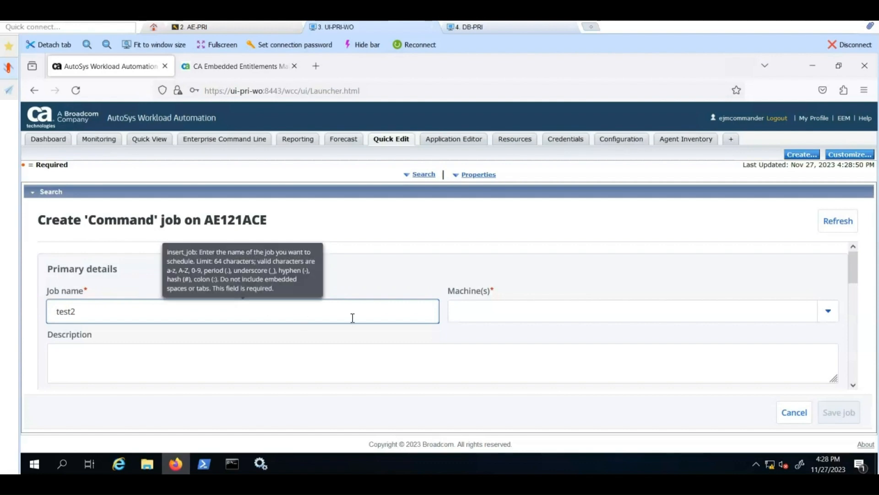
pyautogui.click(828, 314)
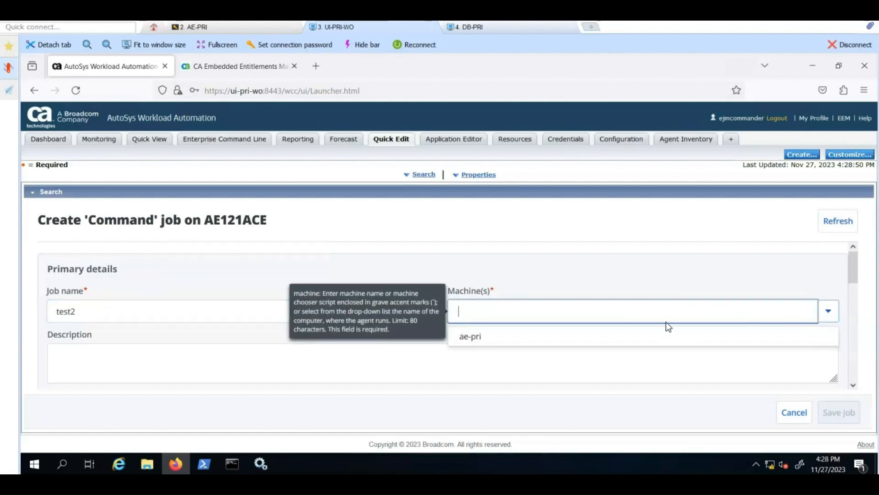
pyautogui.click(466, 338)
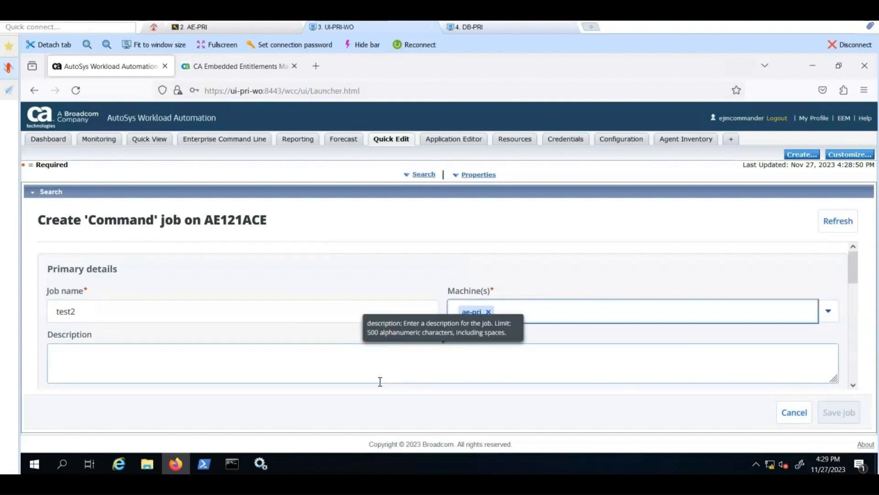
# Step: Set the command to ls / with output /tmp/test2.out.txt and errors /tmp/test2.err.txt
pyautogui.scroll(-5, 378, 380)
pyautogui.click(79, 326)
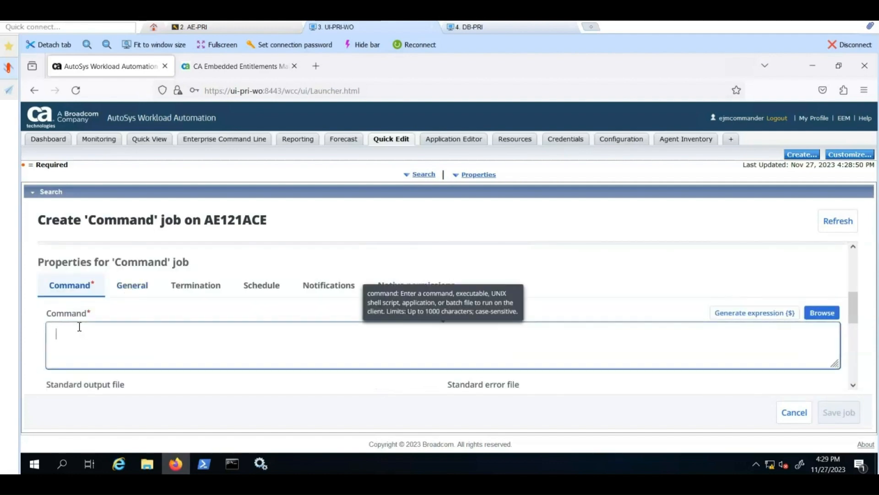
pyautogui.write('ls')
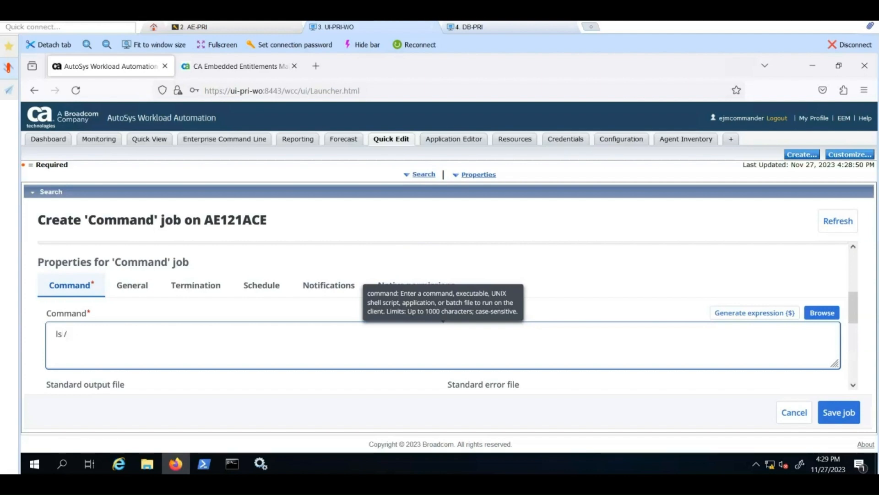
pyautogui.write('/')
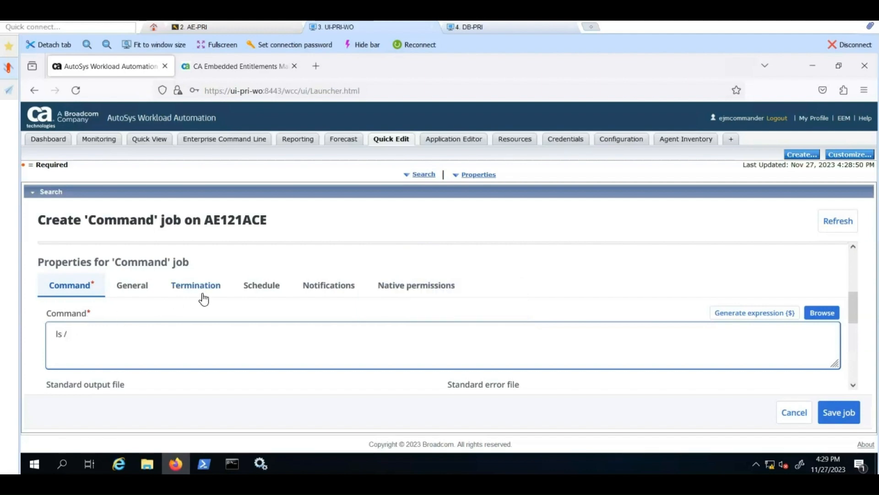
pyautogui.scroll(-2, 202, 296)
pyautogui.click(154, 326)
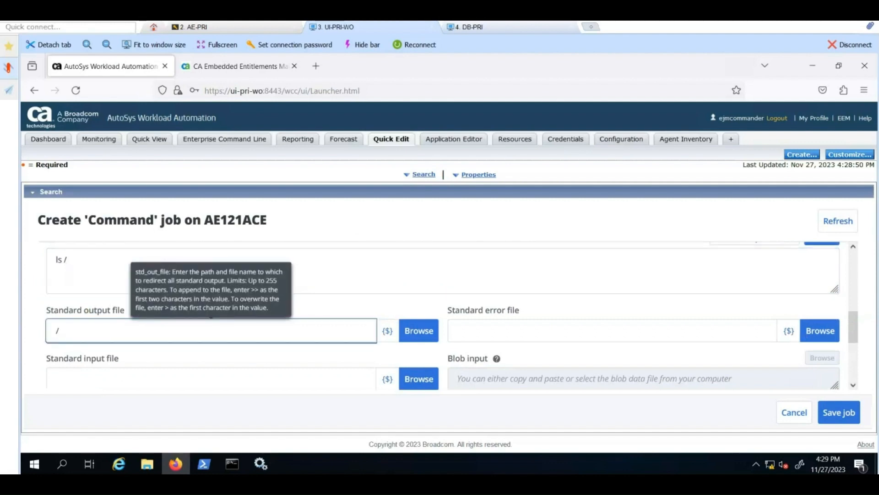
pyautogui.write('/tmp/test2.out.txt')
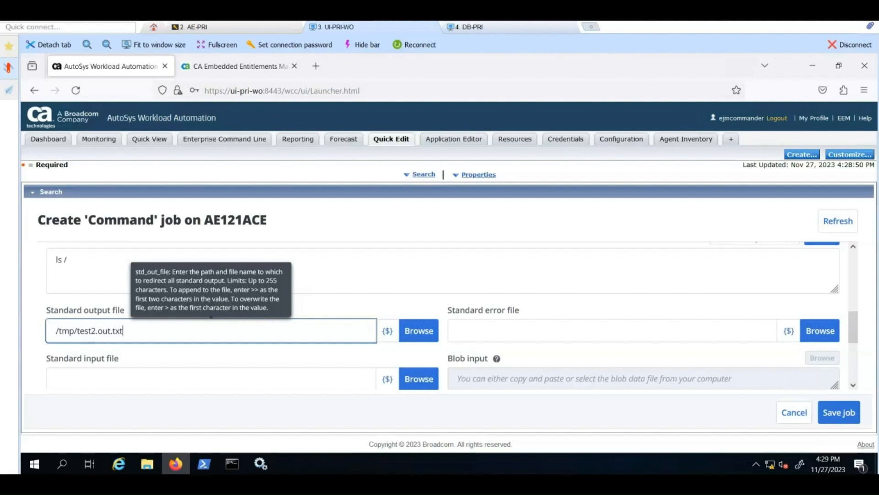
pyautogui.click(462, 323)
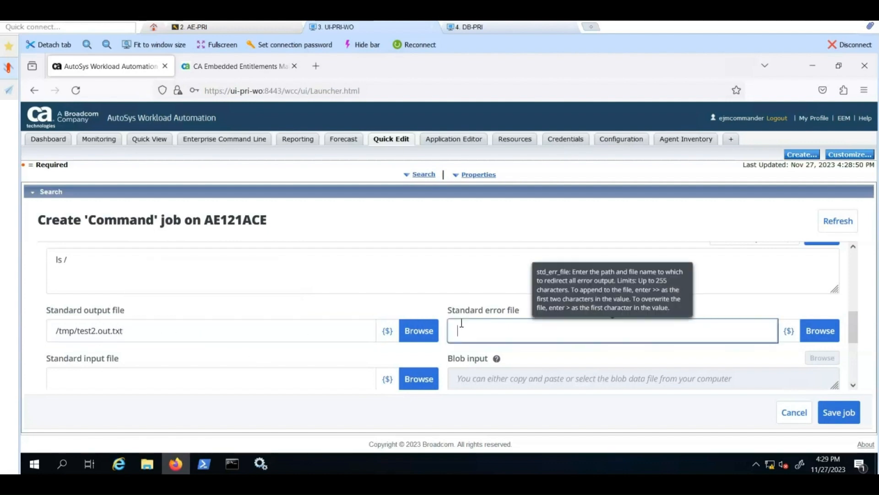
pyautogui.write('/tmp/test2.err.txt')
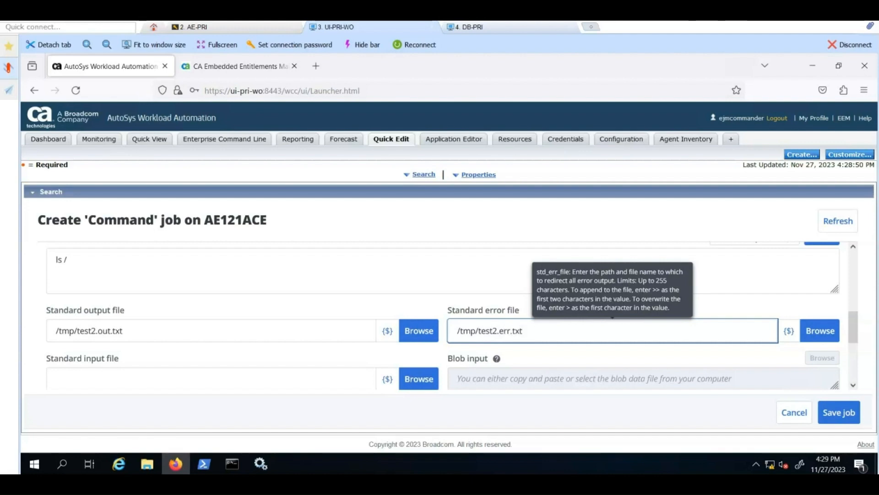
# Step: Set test2's owner to teacher, save the job, and go to Monitoring
pyautogui.scroll(2, 392, 350)
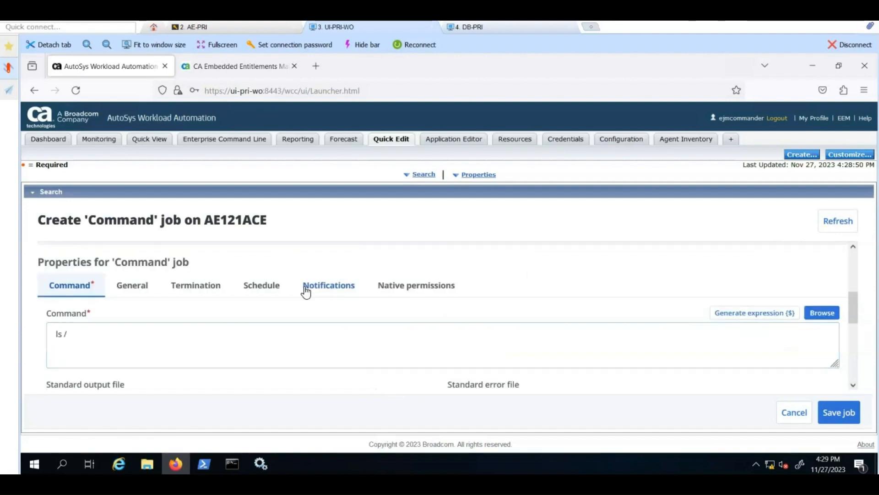
pyautogui.click(145, 290)
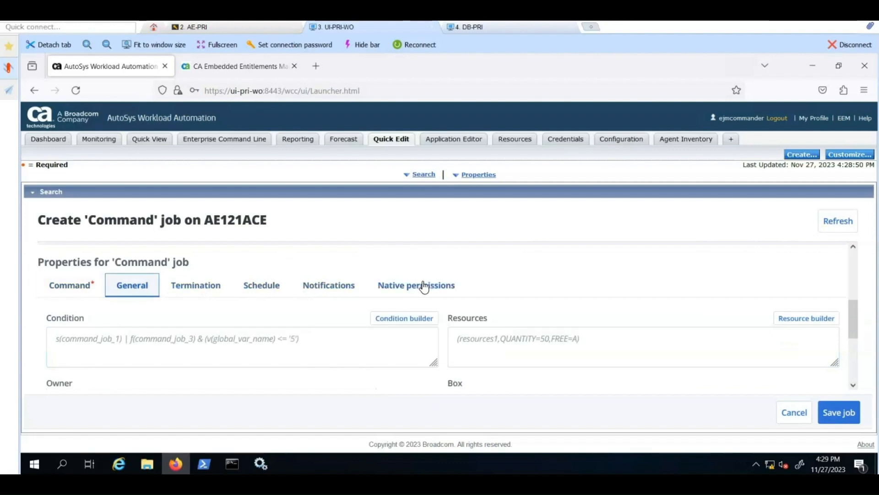
pyautogui.scroll(-3, 403, 287)
pyautogui.click(137, 280)
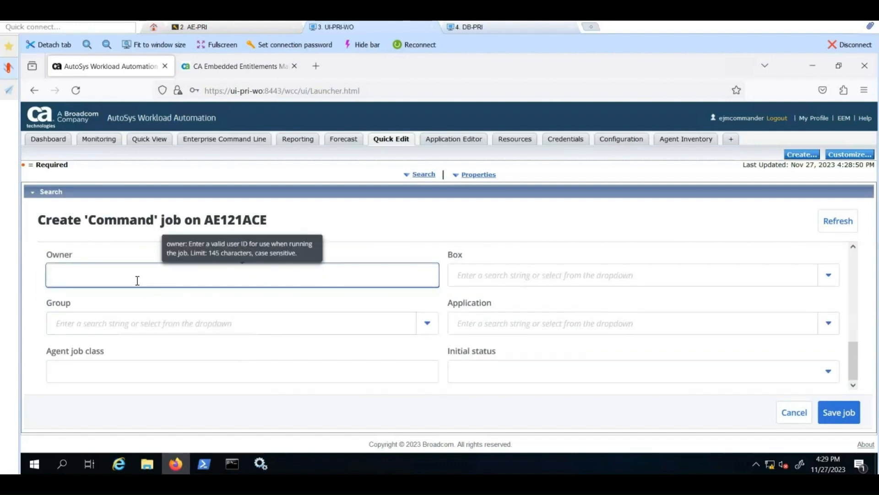
pyautogui.write('teacher')
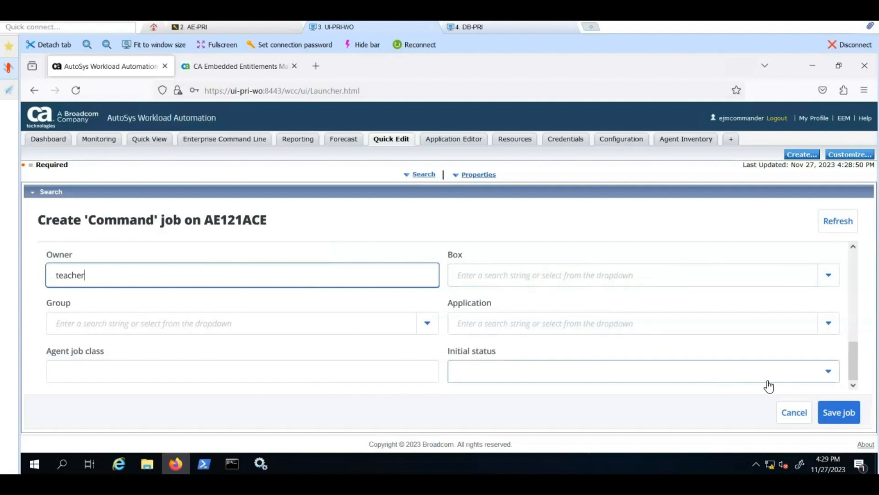
pyautogui.click(840, 412)
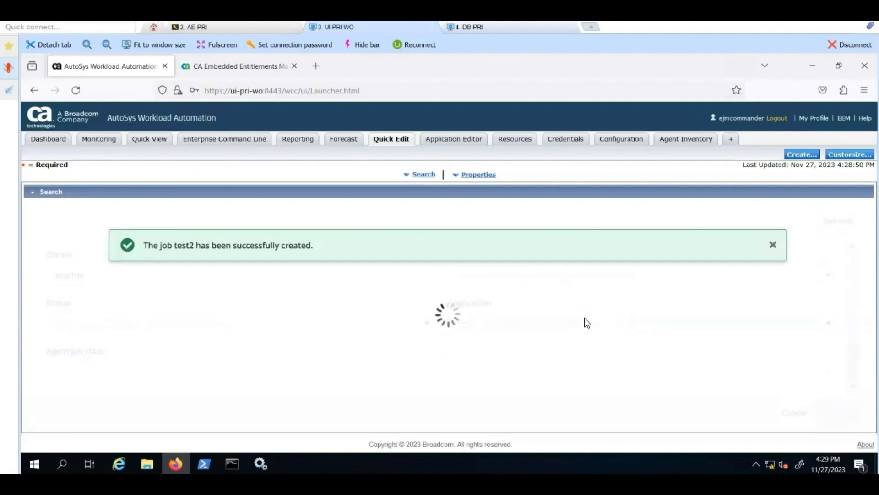
pyautogui.click(100, 145)
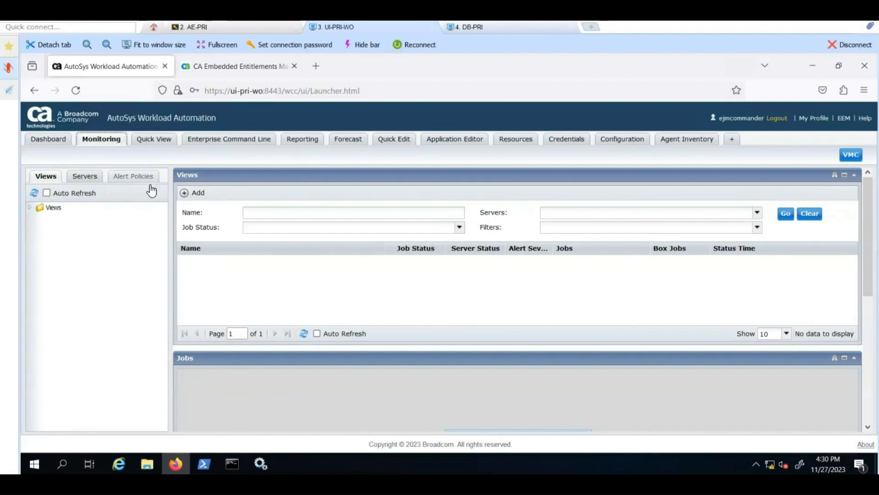
# Step: Start a new view named AllJobs with a filter on server AE121ACE
pyautogui.click(193, 193)
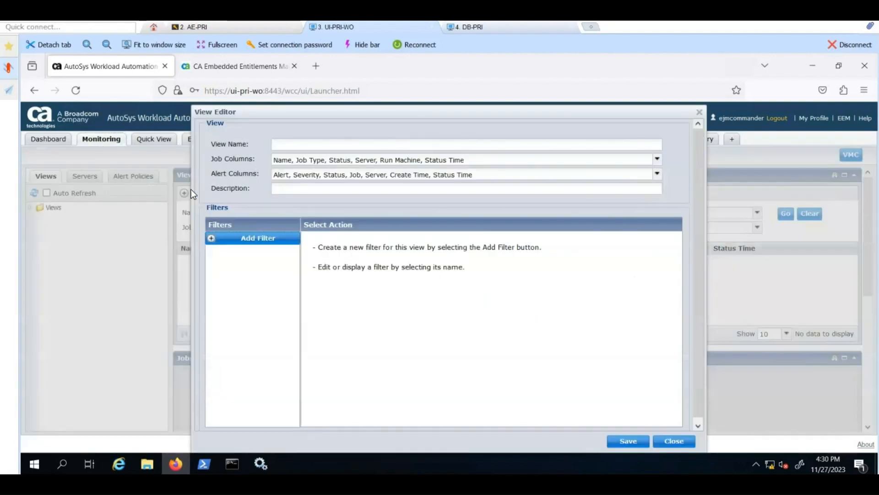
pyautogui.click(296, 143)
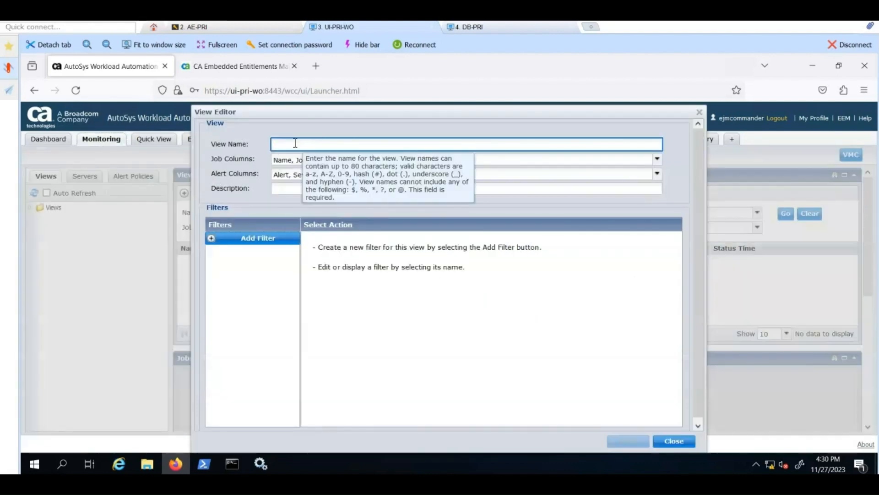
pyautogui.write('AllJo')
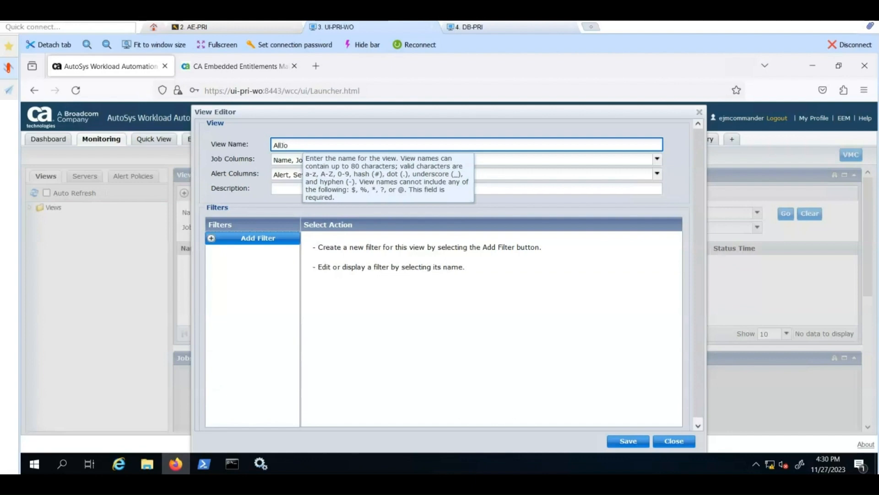
pyautogui.write('bs')
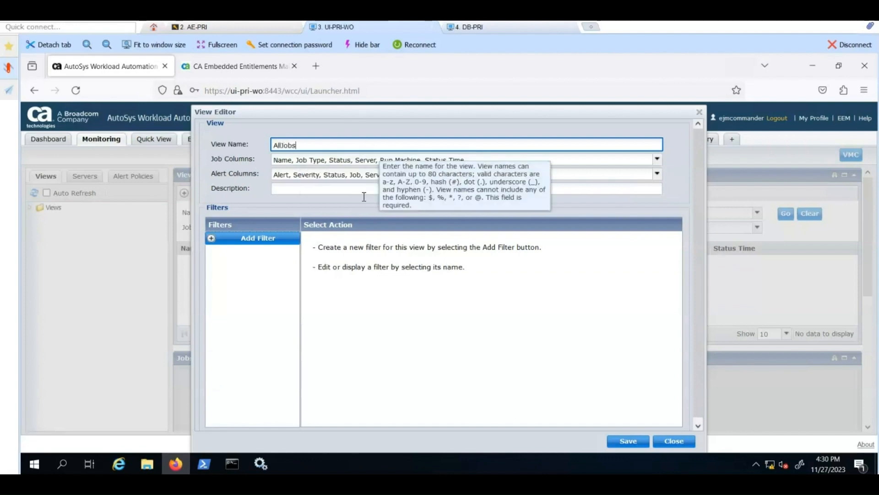
pyautogui.click(264, 239)
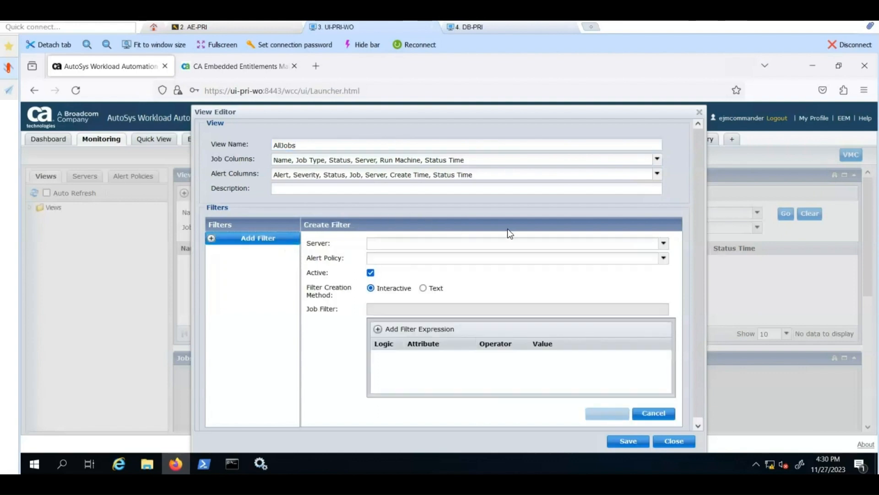
pyautogui.click(660, 243)
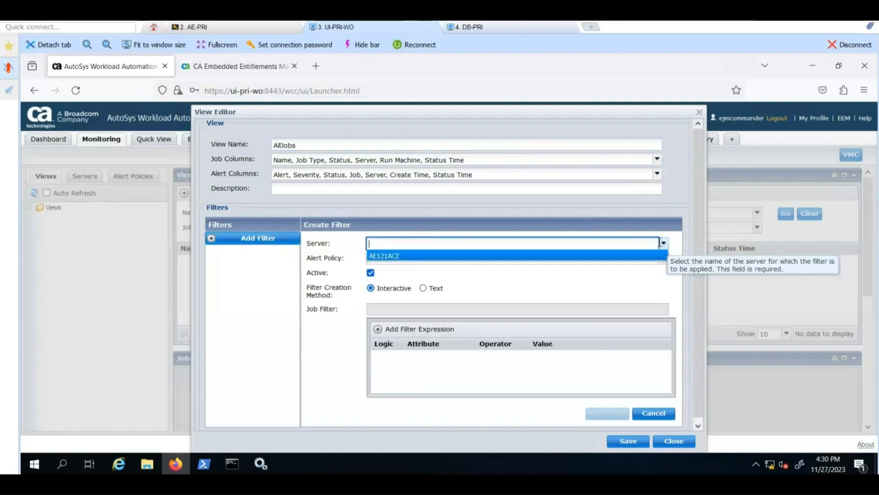
pyautogui.click(385, 256)
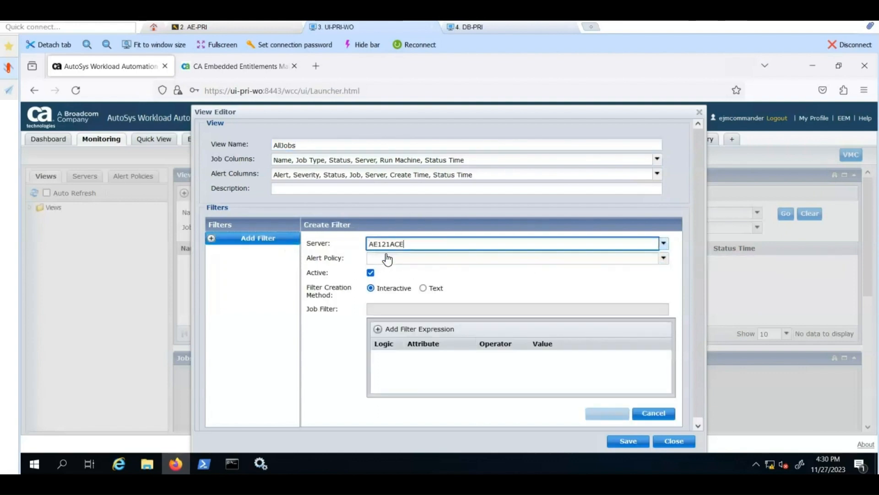
# Step: Add the condition job_name LIKE * to the filter and save the filter and view
pyautogui.click(392, 328)
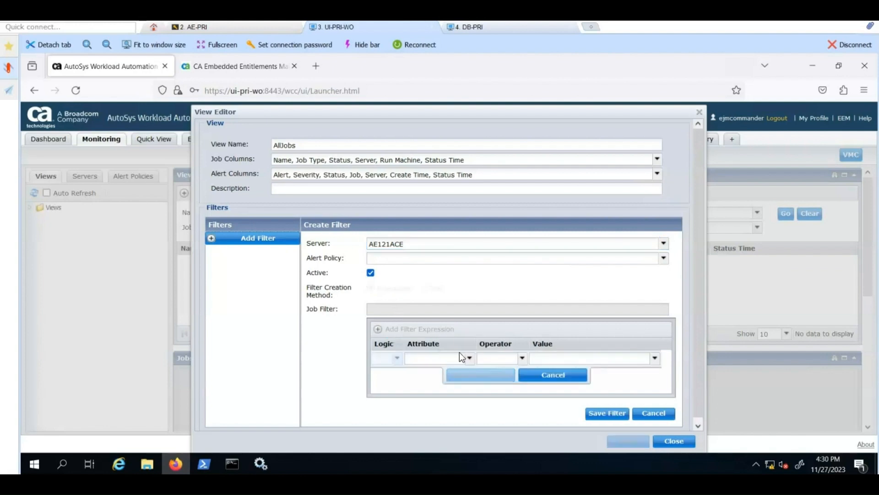
pyautogui.click(470, 358)
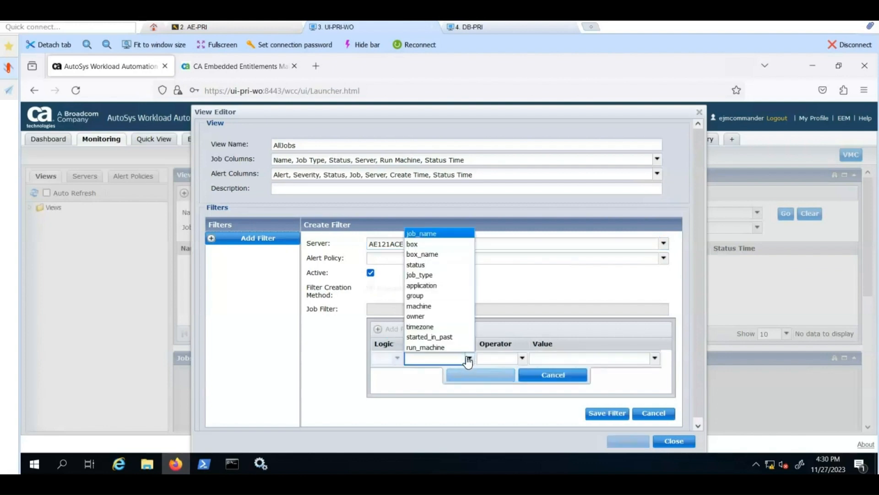
pyautogui.click(430, 234)
pyautogui.click(543, 354)
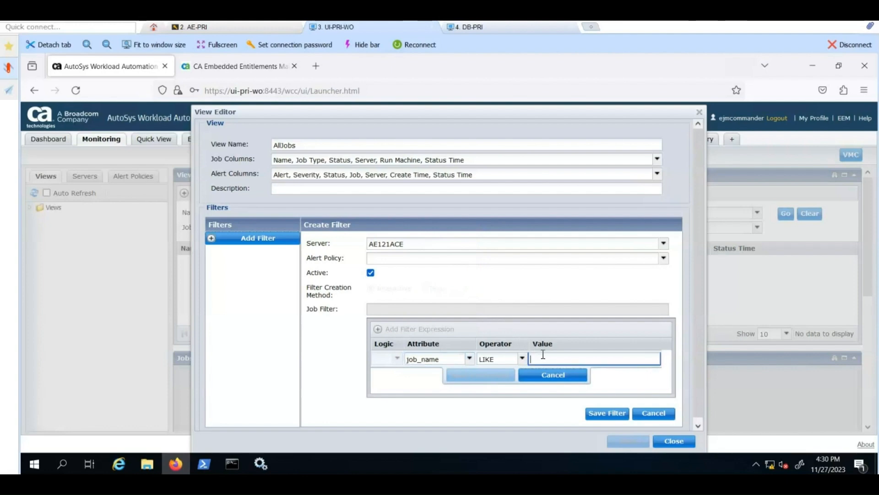
pyautogui.write('*')
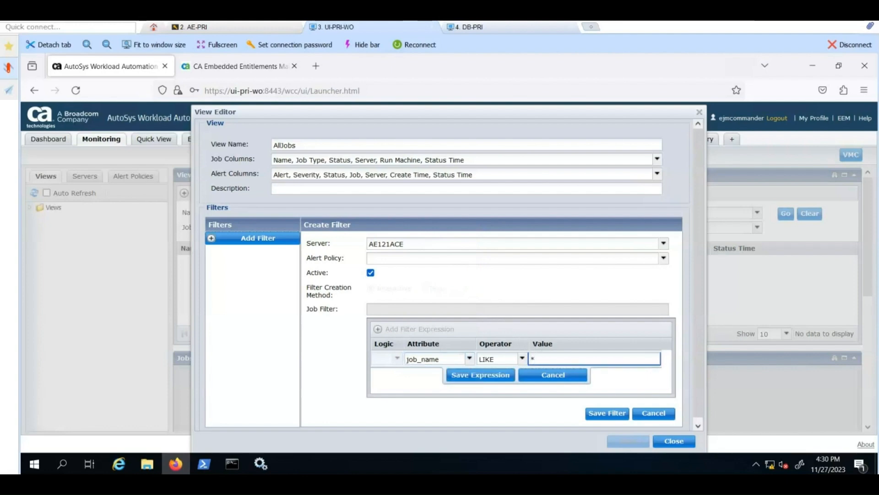
pyautogui.click(496, 375)
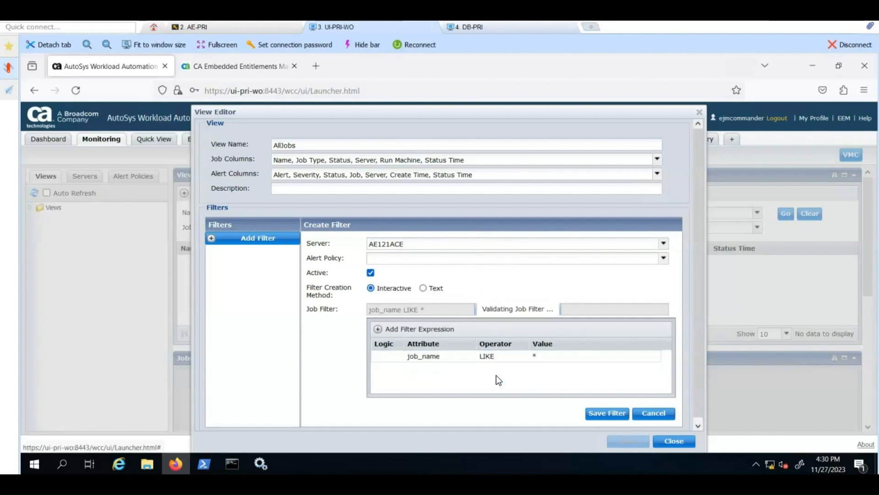
pyautogui.click(595, 414)
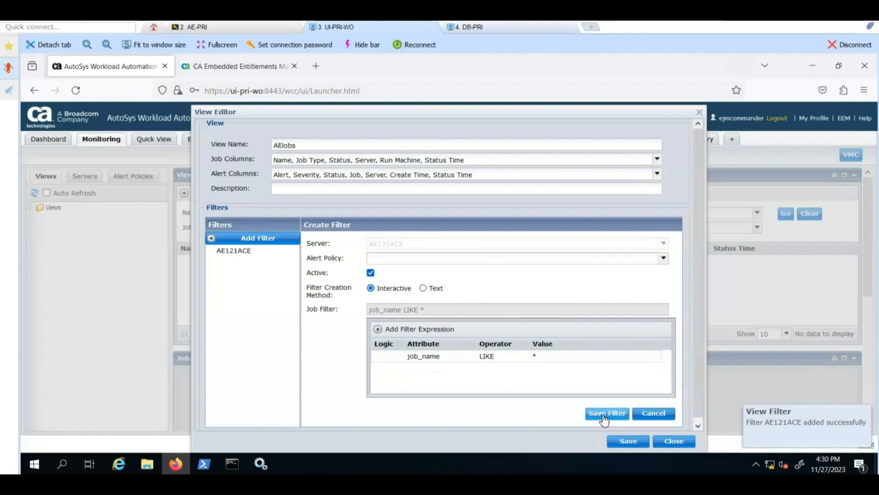
pyautogui.click(625, 442)
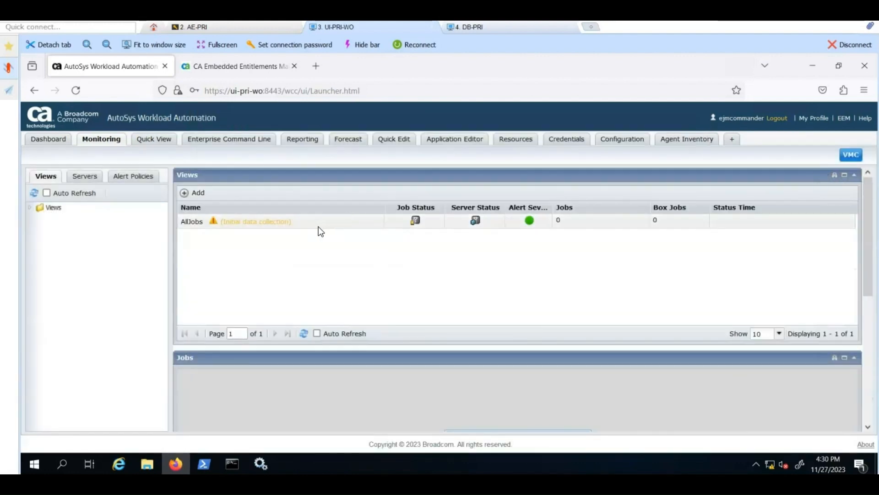
# Step: Open the AllJobs view's job list and hide its jobs and alerts filter forms
pyautogui.click(247, 224)
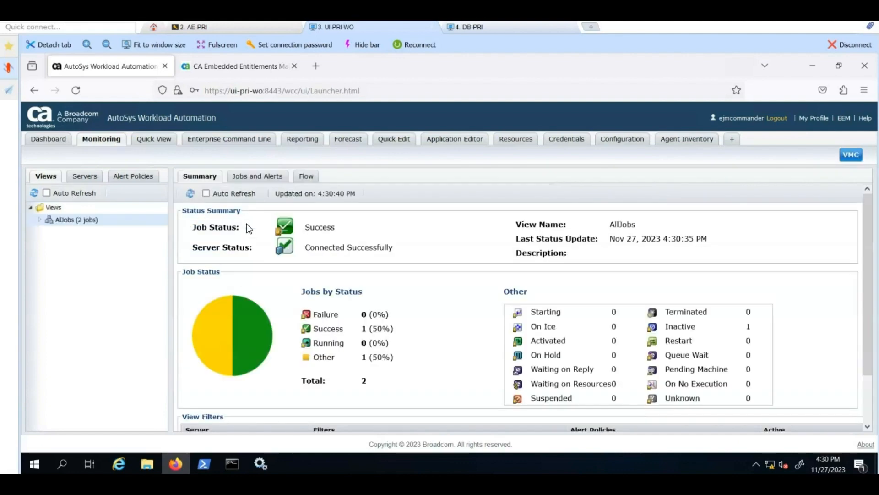
pyautogui.click(269, 178)
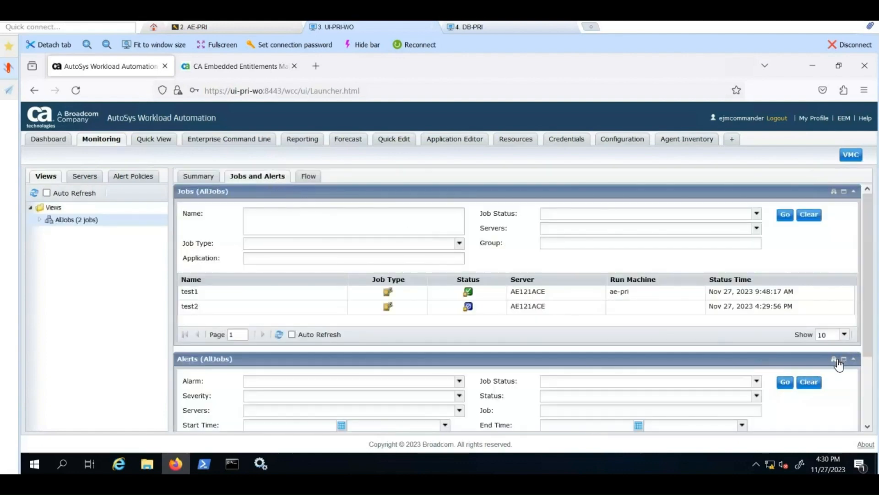
pyautogui.click(834, 359)
pyautogui.click(834, 192)
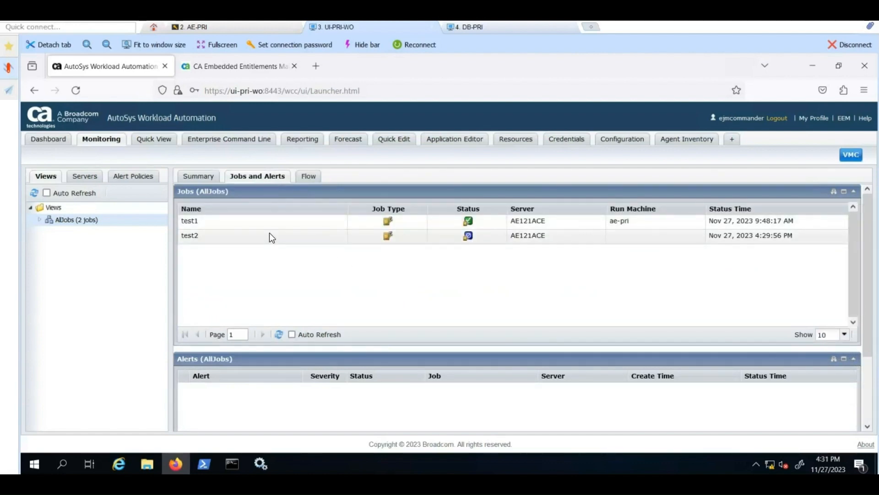
# Step: Force-start test2, confirm, and refresh the list to see its Success status
pyautogui.rightClick(220, 240)
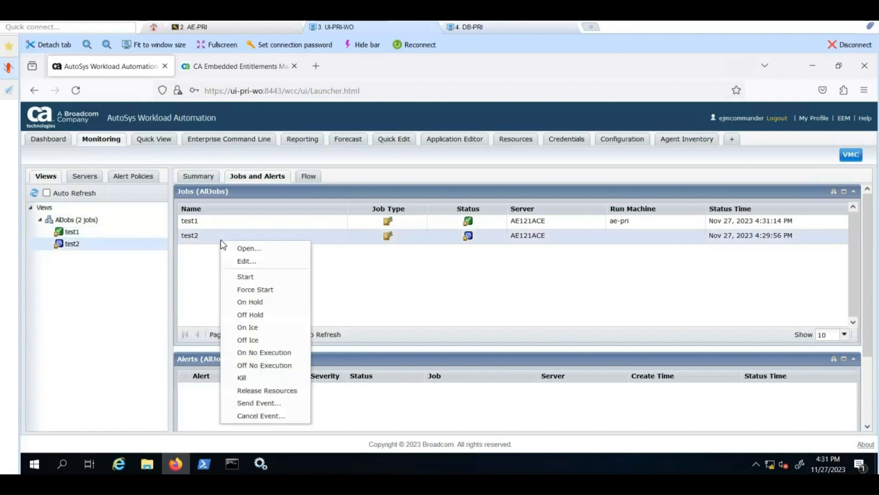
pyautogui.click(255, 289)
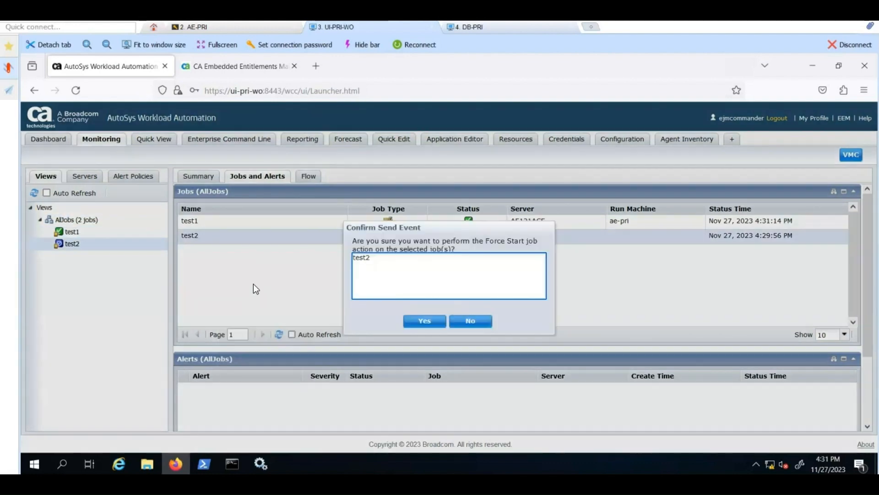
pyautogui.click(407, 322)
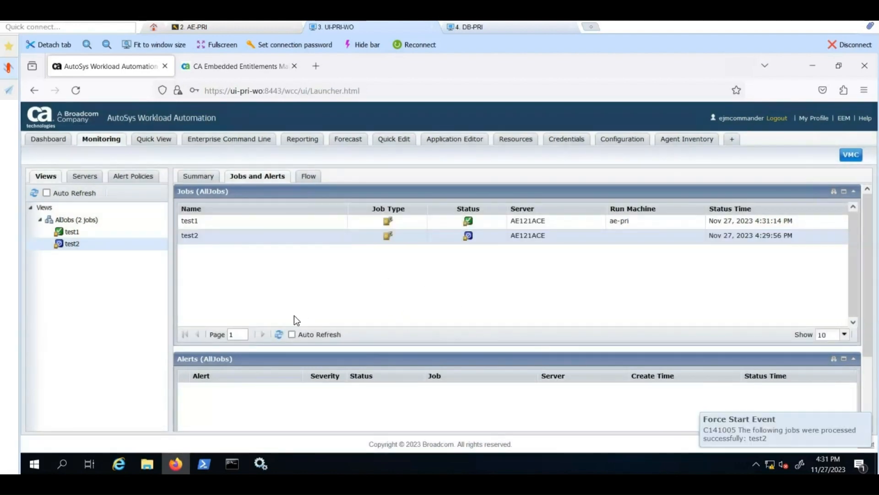
pyautogui.click(279, 335)
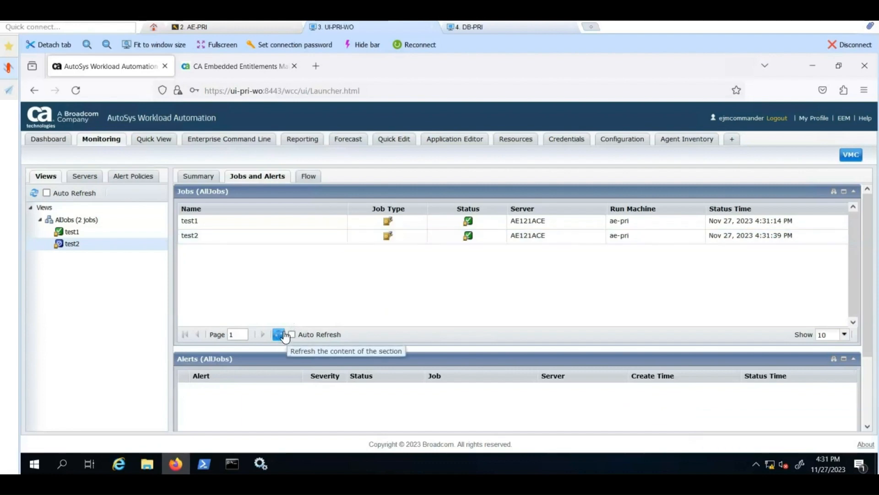
pyautogui.moveTo(471, 233)
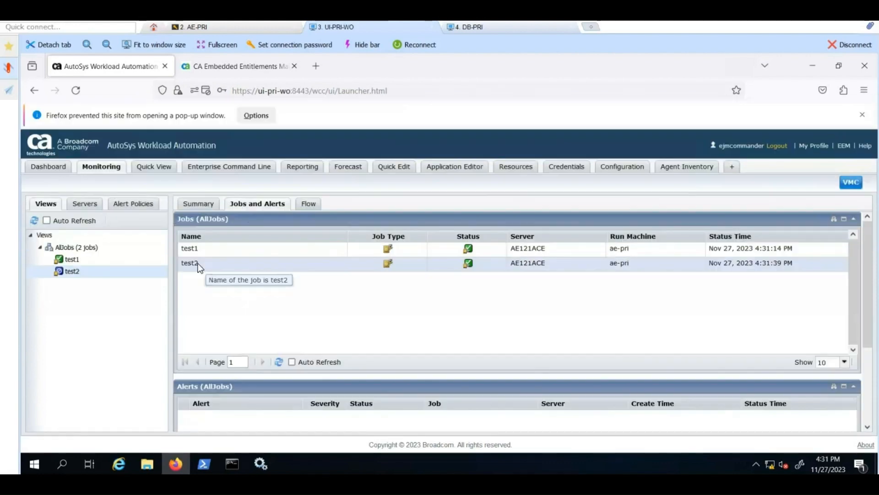
pyautogui.rightClick(199, 266)
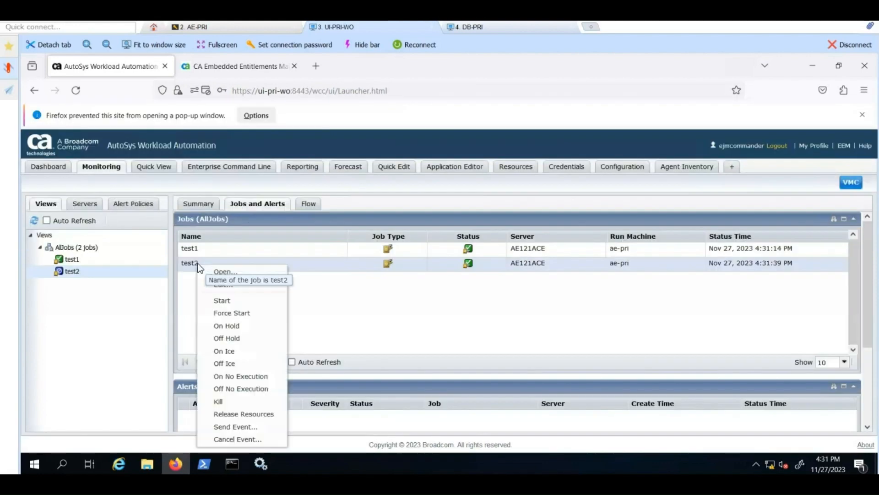
pyautogui.click(219, 272)
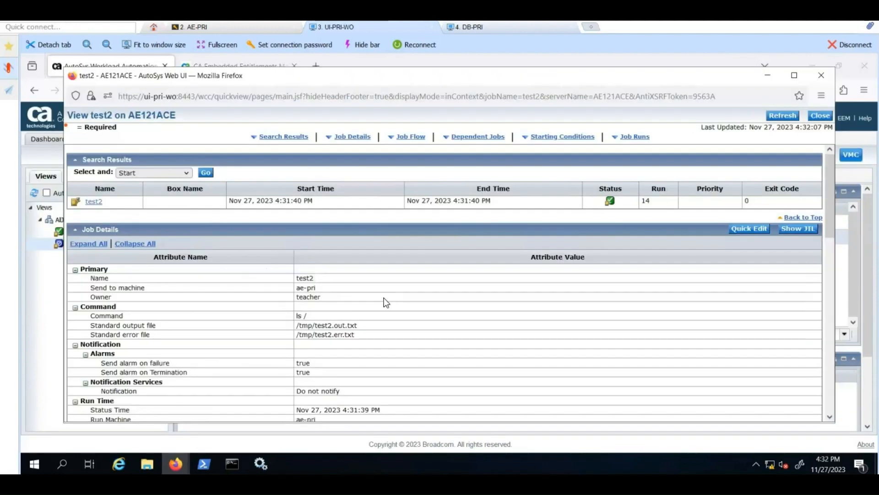
pyautogui.scroll(-5, 386, 302)
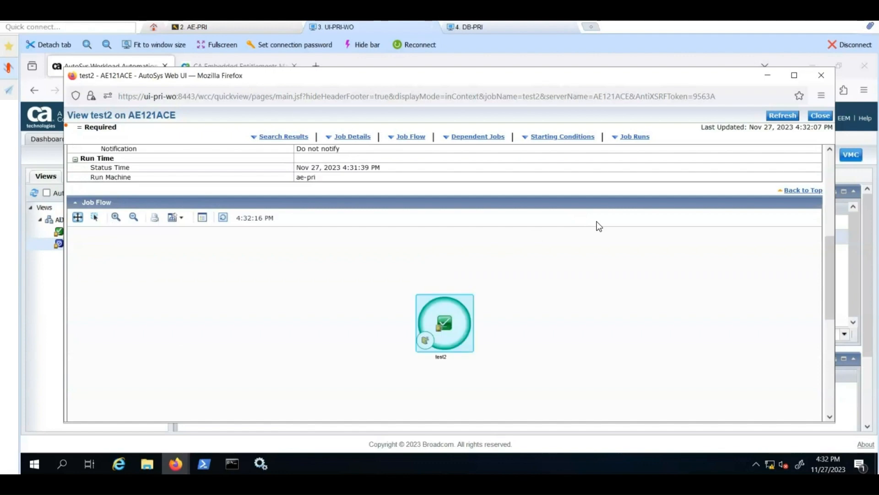
pyautogui.moveTo(830, 256); pyautogui.dragTo(833, 353)
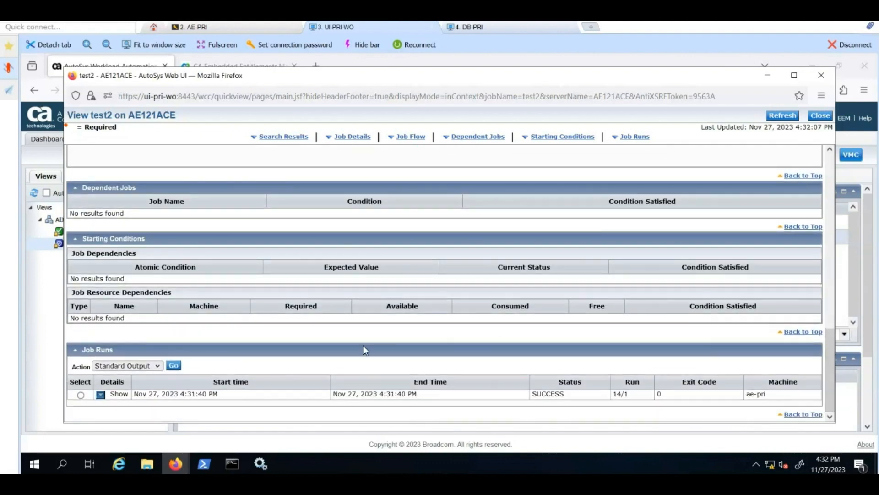
pyautogui.click(82, 395)
pyautogui.click(173, 365)
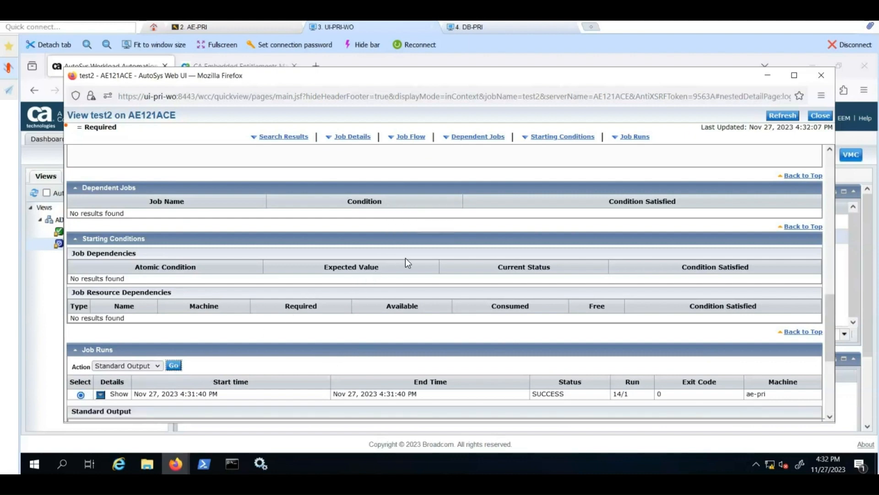
pyautogui.scroll(-4, 430, 250)
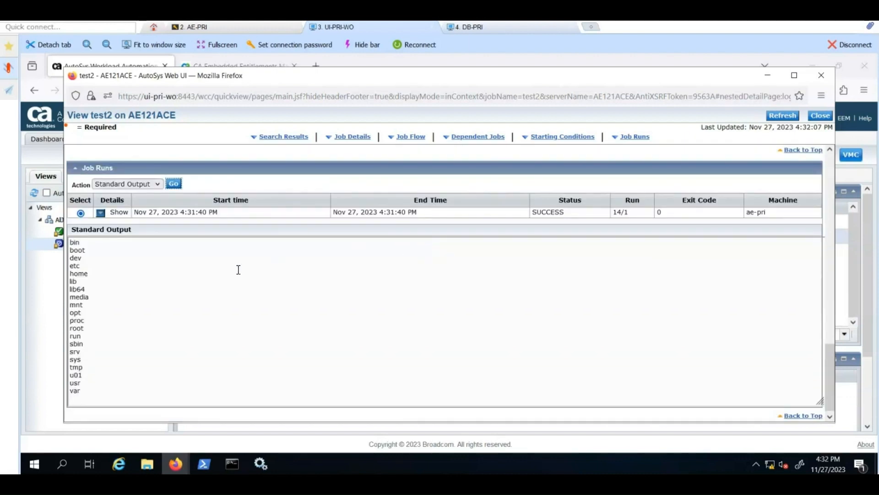
pyautogui.scroll(6, 510, 219)
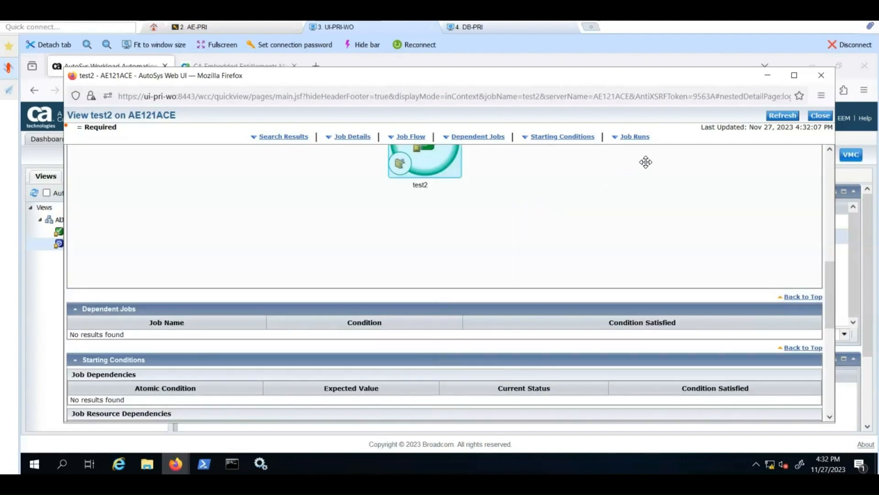
pyautogui.click(820, 116)
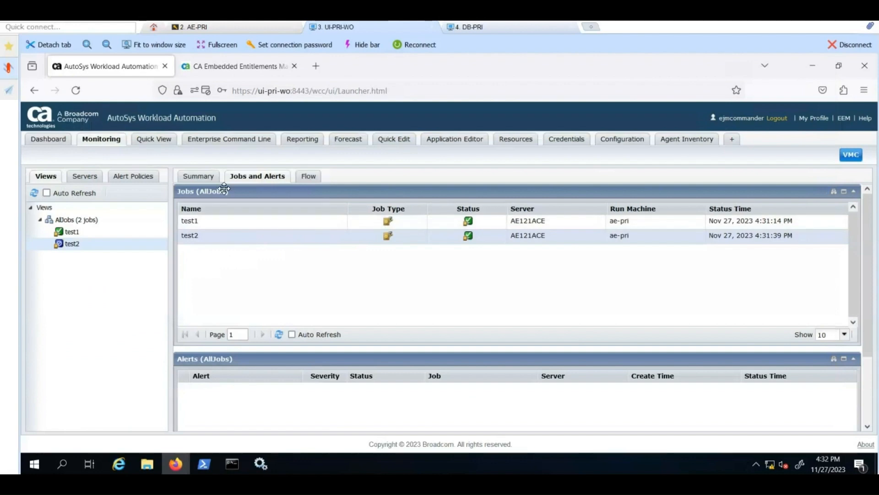
# Step: Show the AE121ACE server summary from the expanded Servers list
pyautogui.click(91, 181)
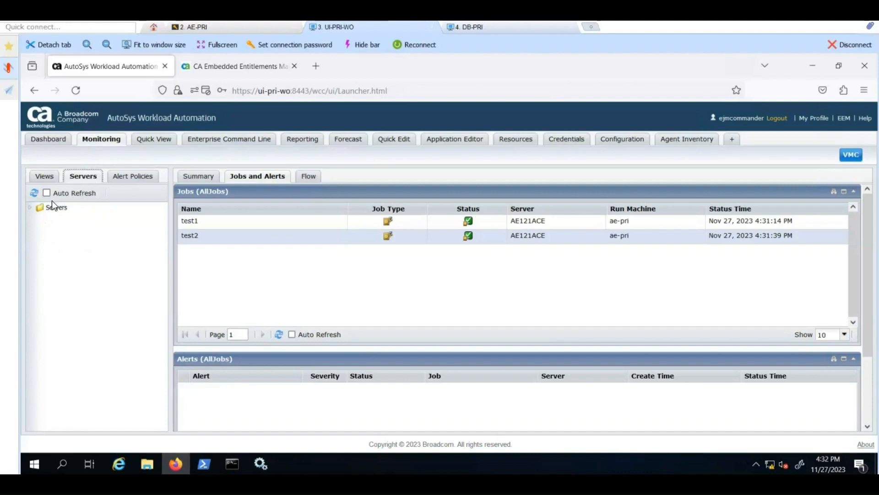
pyautogui.click(30, 207)
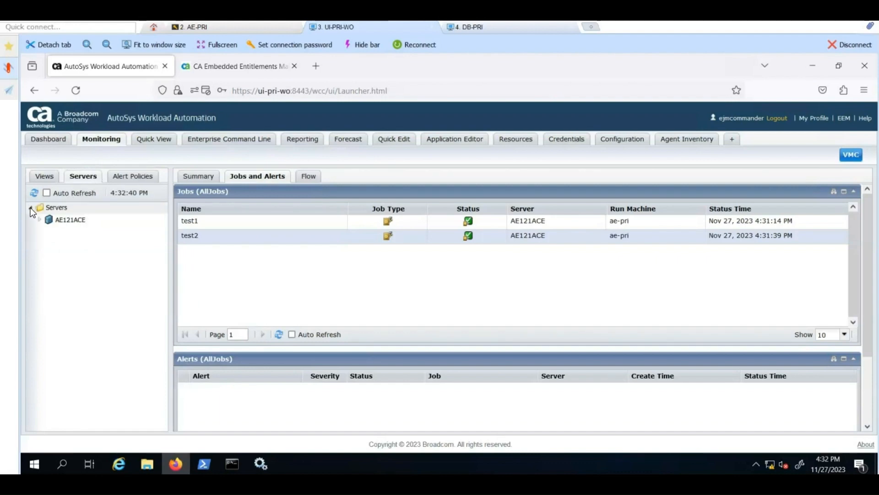
pyautogui.click(54, 219)
# Step: Review and close the AE121ACE scheduler log, then view the agent inventory showing ae-pri Online
pyautogui.rightClick(54, 219)
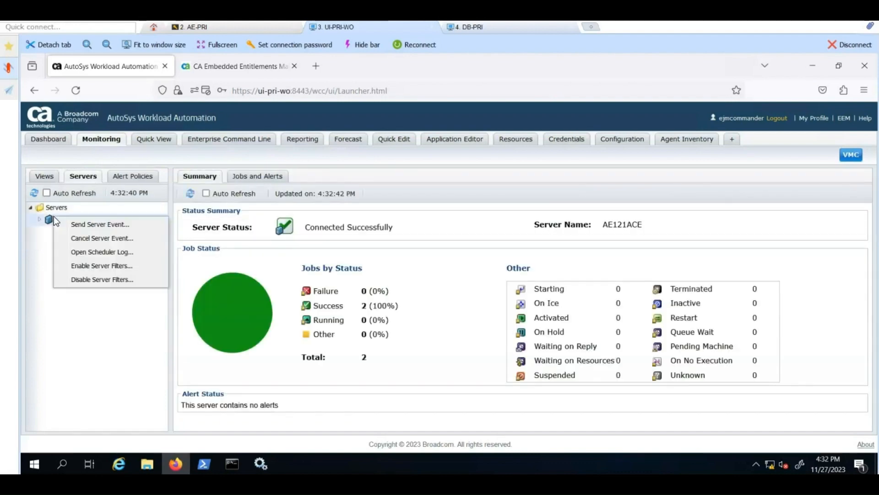
pyautogui.click(83, 253)
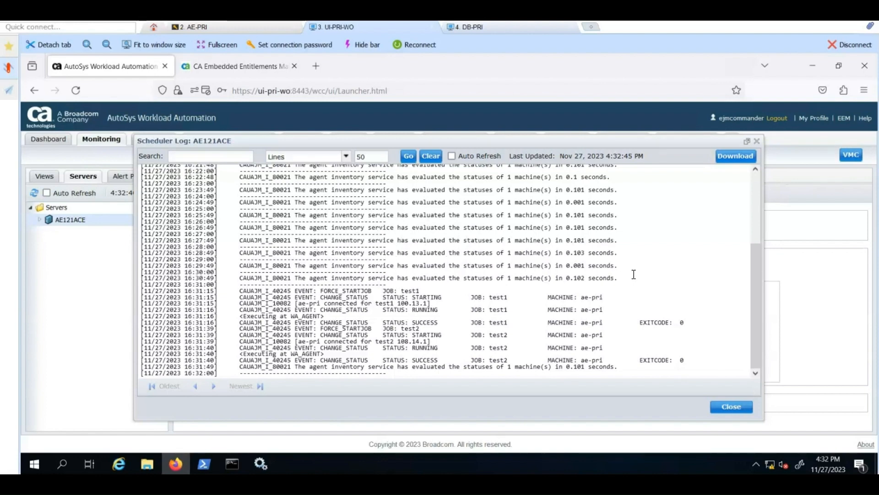
pyautogui.click(723, 407)
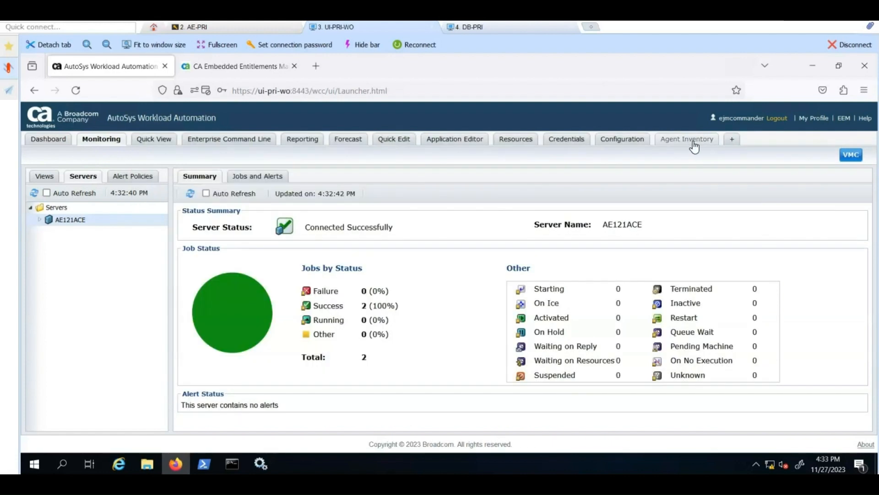
pyautogui.click(694, 140)
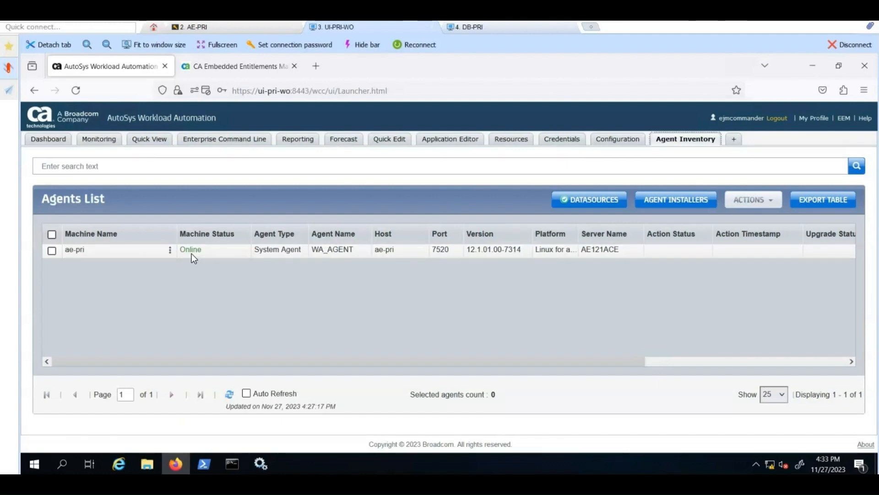
# Step: Set AE121ACE as the target server in the Enterprise Command Line
pyautogui.click(224, 139)
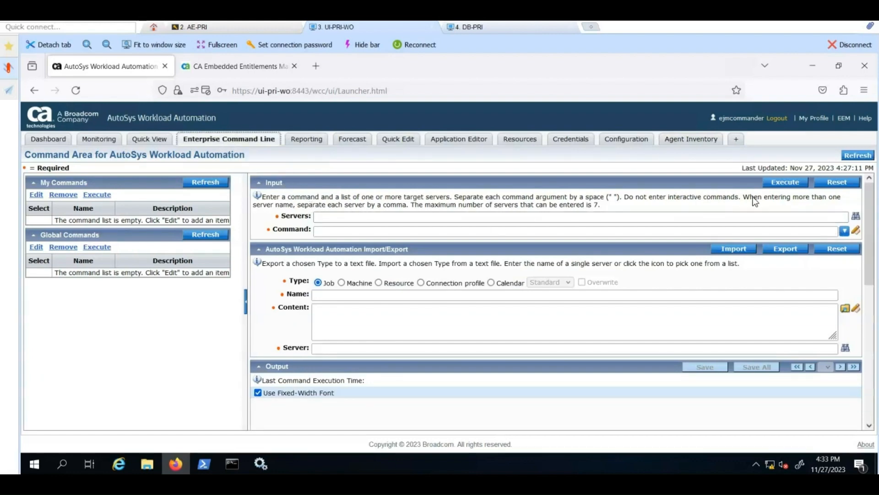
pyautogui.click(855, 217)
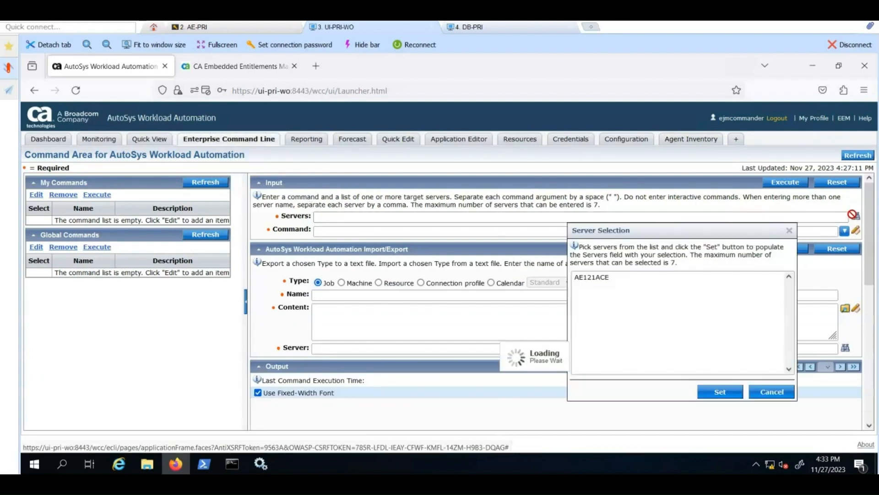
pyautogui.click(594, 279)
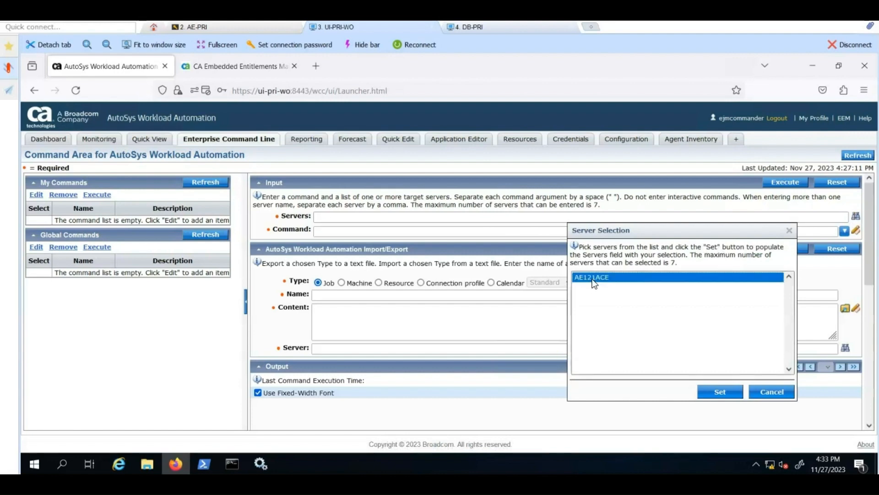
pyautogui.click(713, 393)
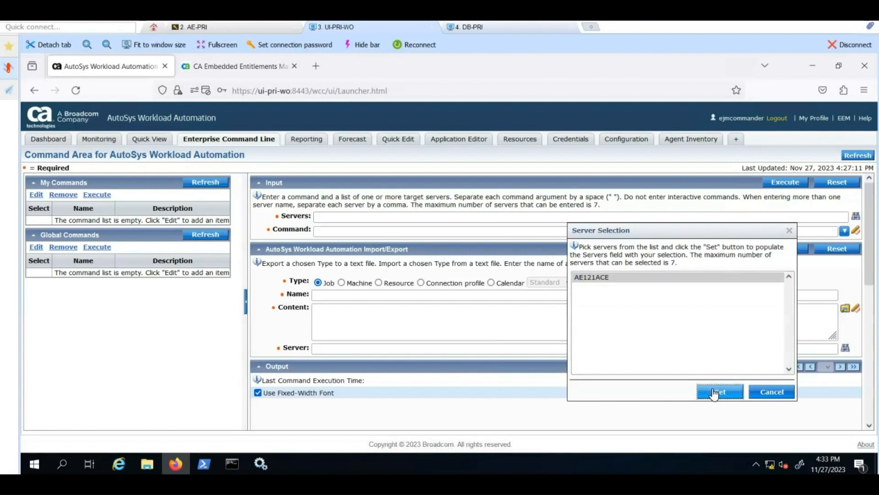
# Step: Run chk_auto_up, confirm the Primary Scheduler is RUNNING on ae-pri, and return to the Dashboard
pyautogui.click(399, 233)
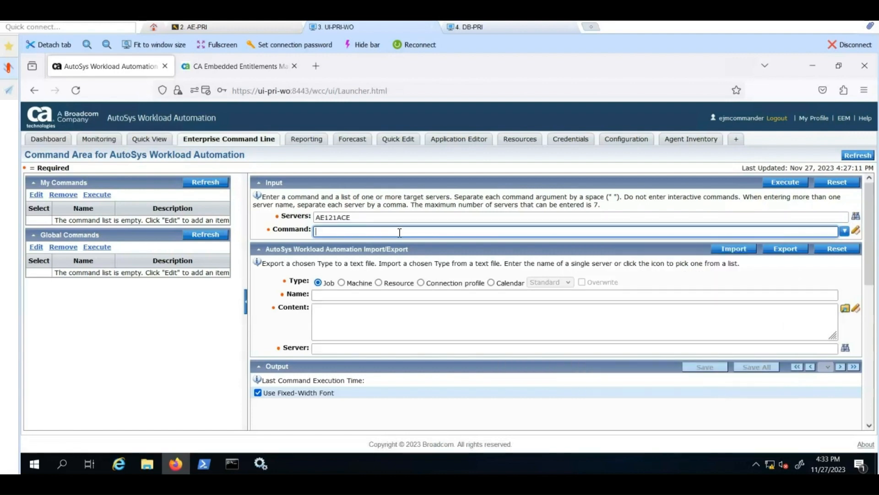
pyautogui.write('chk_auto_')
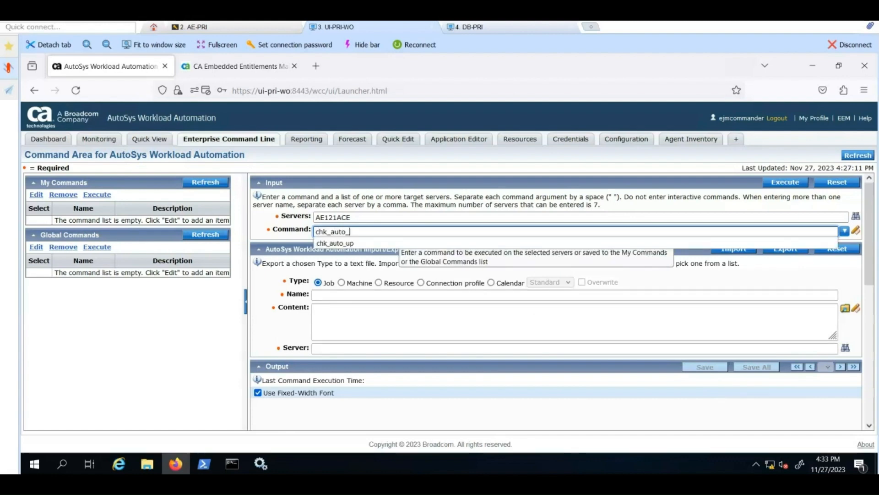
pyautogui.write('up')
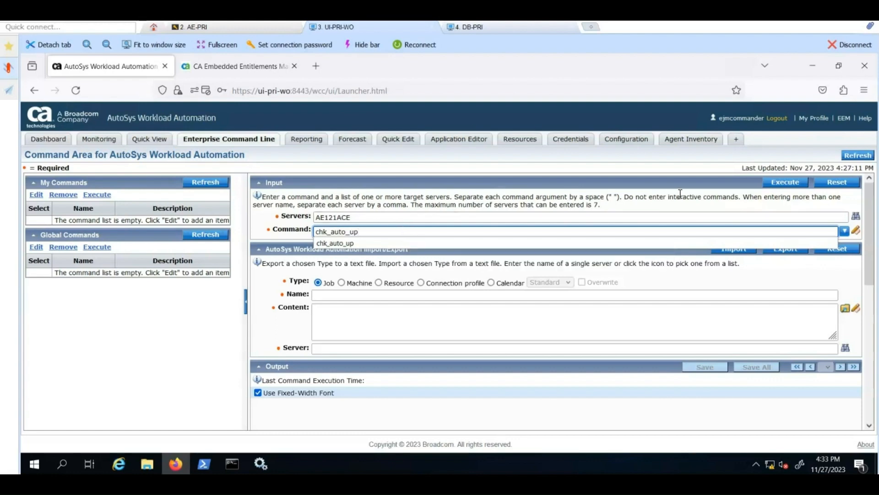
pyautogui.click(691, 180)
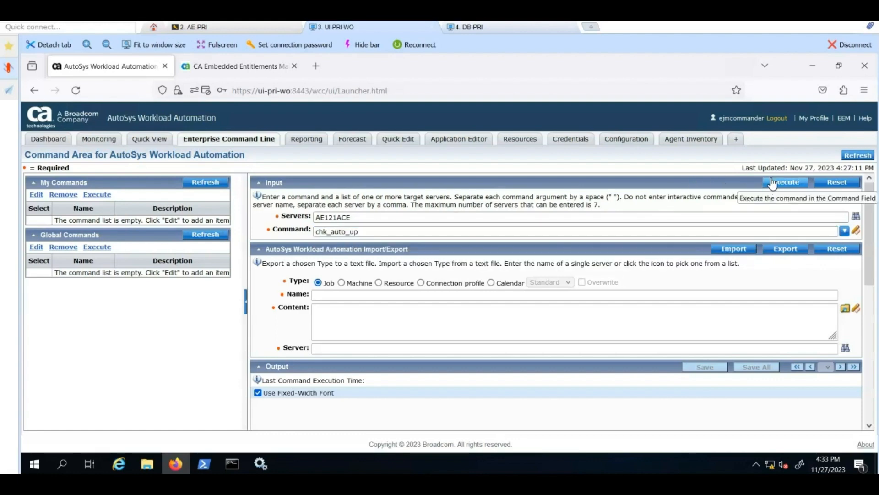
pyautogui.click(778, 183)
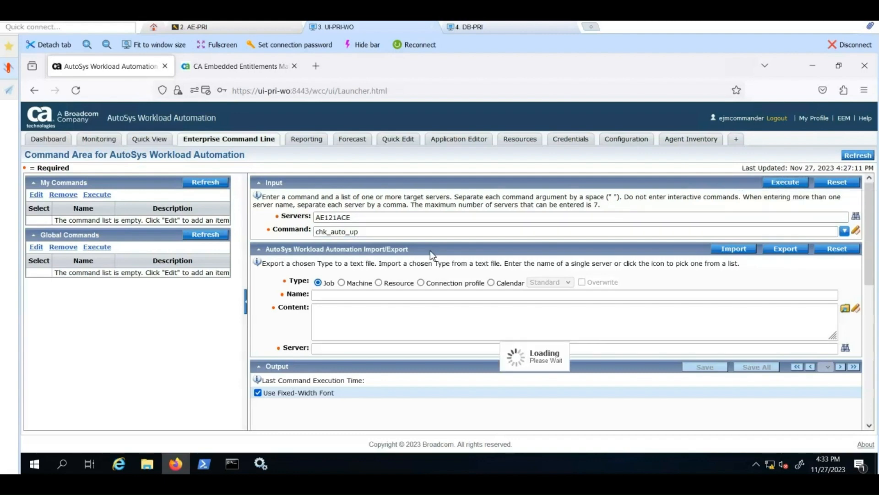
pyautogui.scroll(-4, 431, 251)
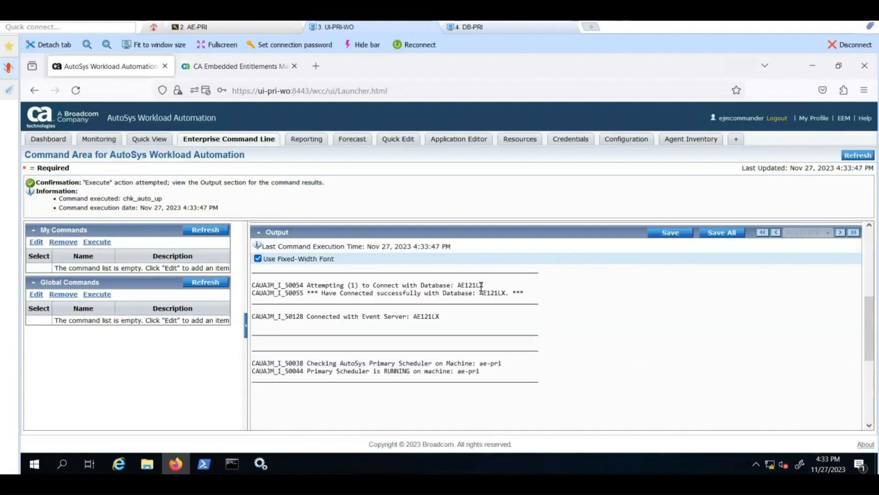
pyautogui.click(48, 139)
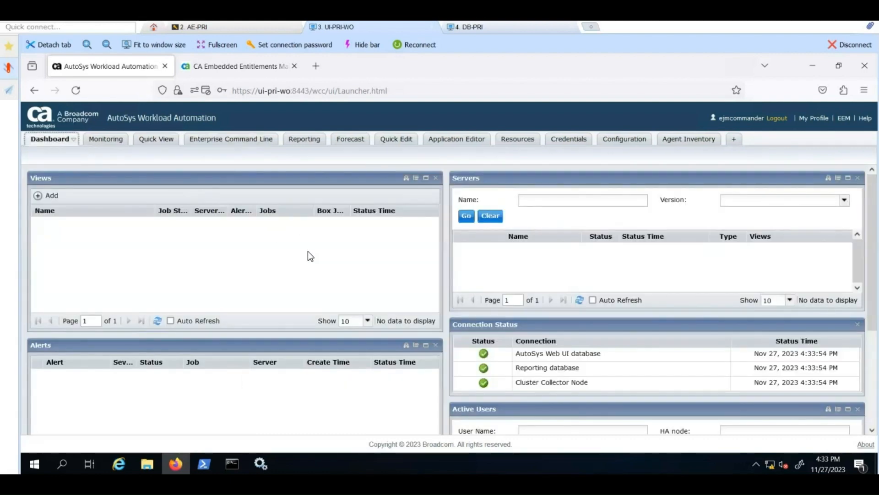